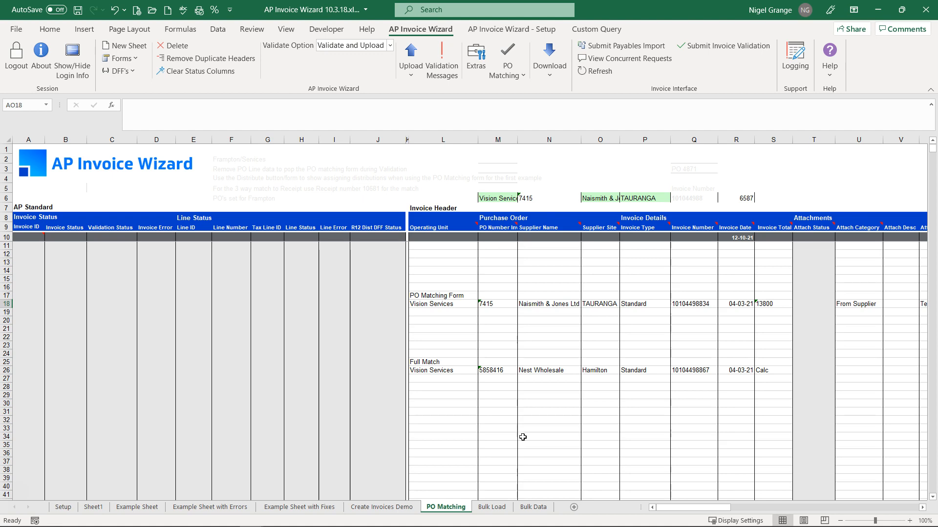
# Upload only the selected invoices, covering the PO Matching Form and Full Match examples in rows 18 to 27
pyautogui.moveTo(688, 508)
pyautogui.mouseDown()
pyautogui.moveTo(731, 509)
pyautogui.moveTo(695, 509)
pyautogui.mouseUp()
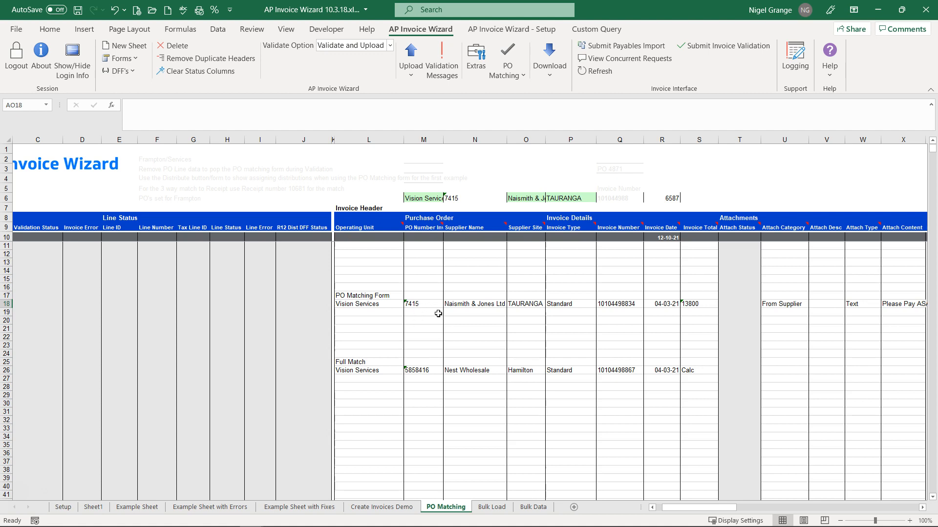
pyautogui.moveTo(433, 303); pyautogui.dragTo(435, 380)
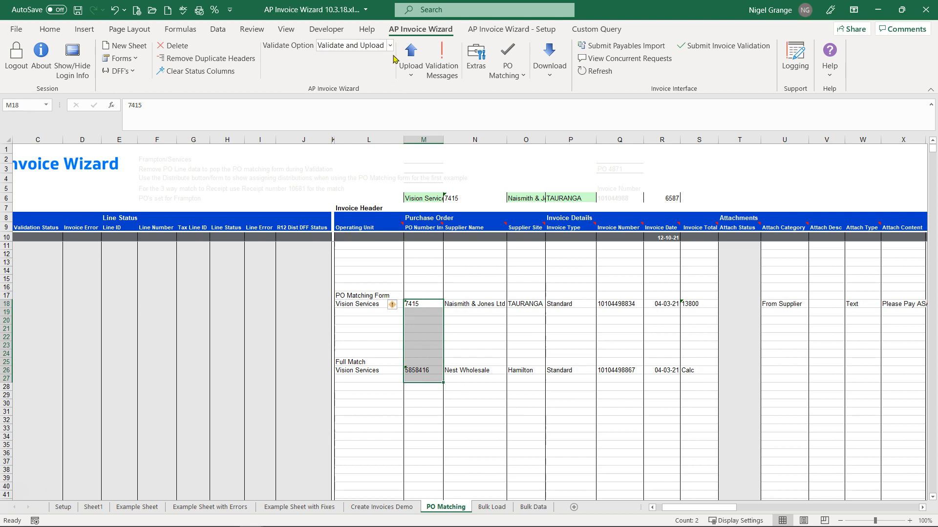
pyautogui.click(410, 61)
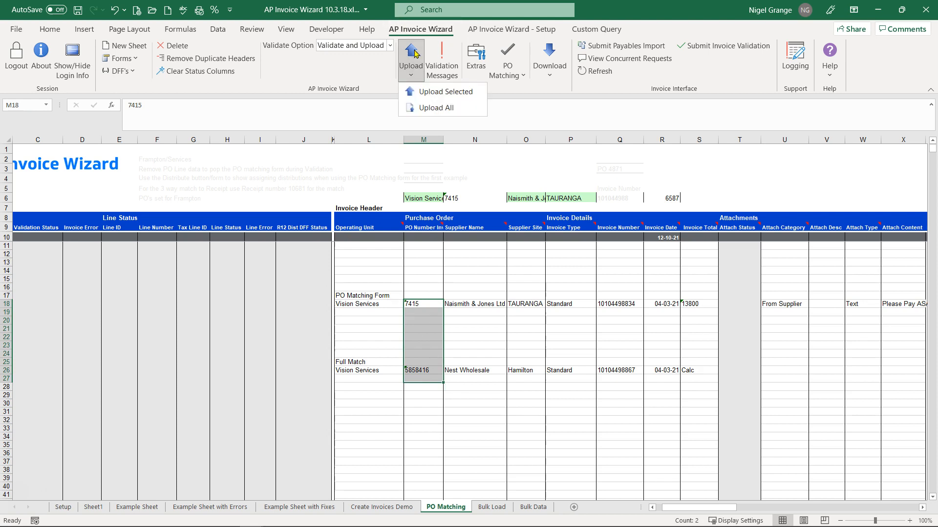
pyautogui.click(447, 92)
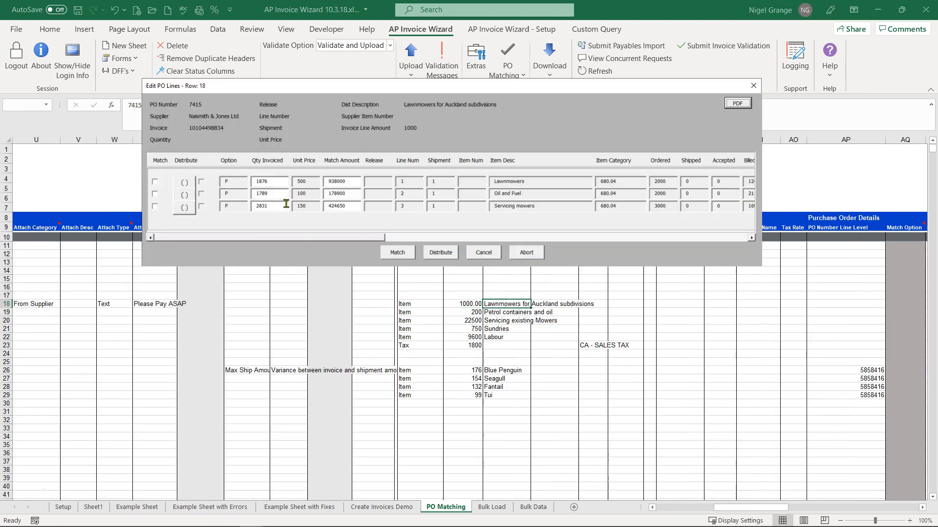
# Match the Lawnmowers for Auckland subdivisions invoice line to the Lawnmowers PO line with an invoiced quantity of 2
pyautogui.moveTo(251, 238)
pyautogui.mouseDown()
pyautogui.moveTo(638, 251)
pyautogui.moveTo(254, 249)
pyautogui.mouseUp()
pyautogui.click(155, 183)
pyautogui.moveTo(269, 181); pyautogui.dragTo(250, 182)
pyautogui.write('2')
pyautogui.click(402, 254)
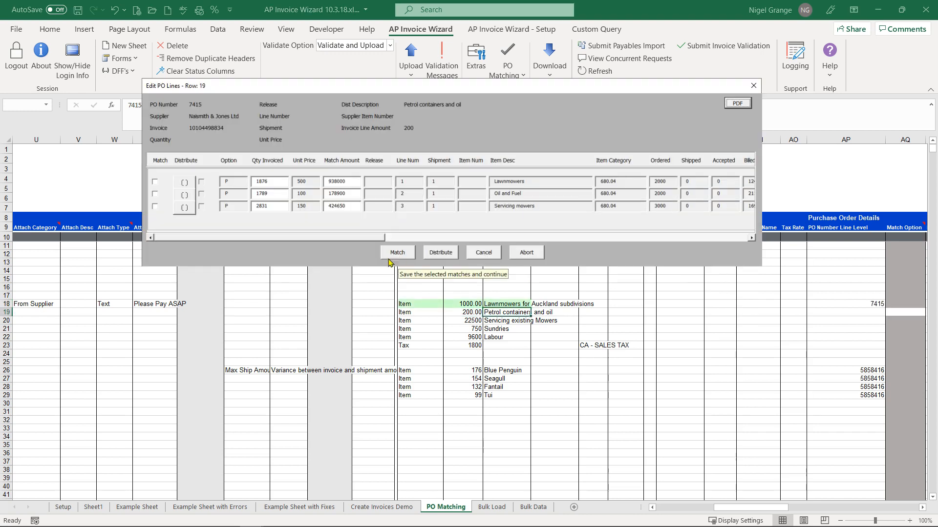
# Match the Petrol containers and oil invoice line to the Oil and Fuel PO line with an invoiced quantity of 2
pyautogui.doubleClick(264, 193)
pyautogui.write('2')
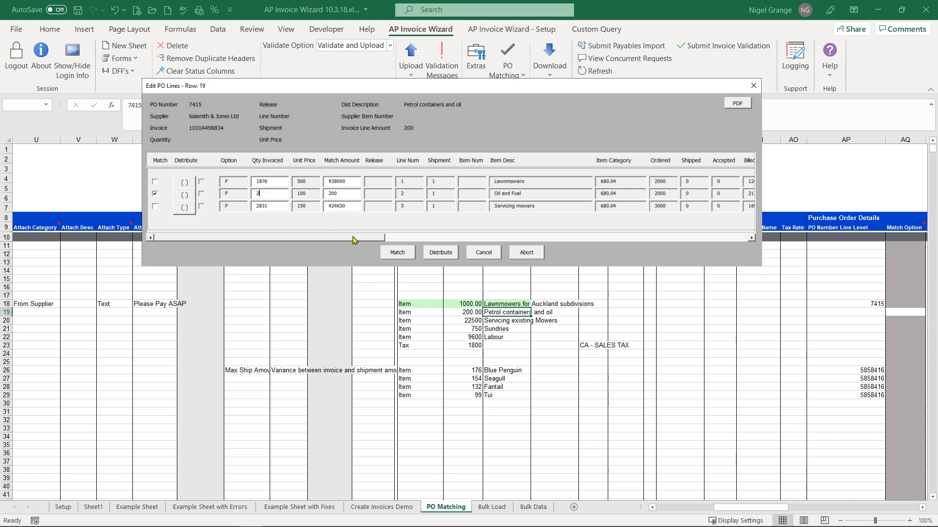
pyautogui.click(398, 257)
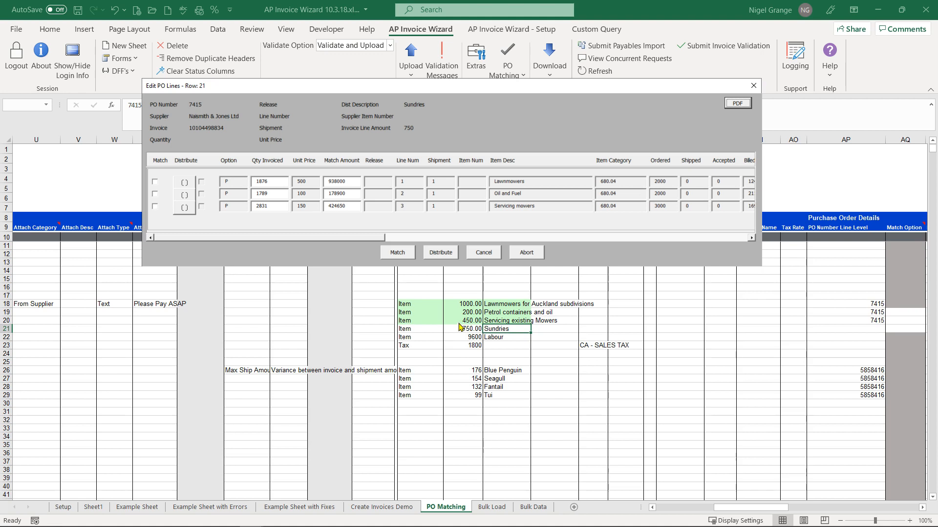
# Distribute the unmatched Sundries line to the charge account combination offered first by the combinations search
pyautogui.click(441, 252)
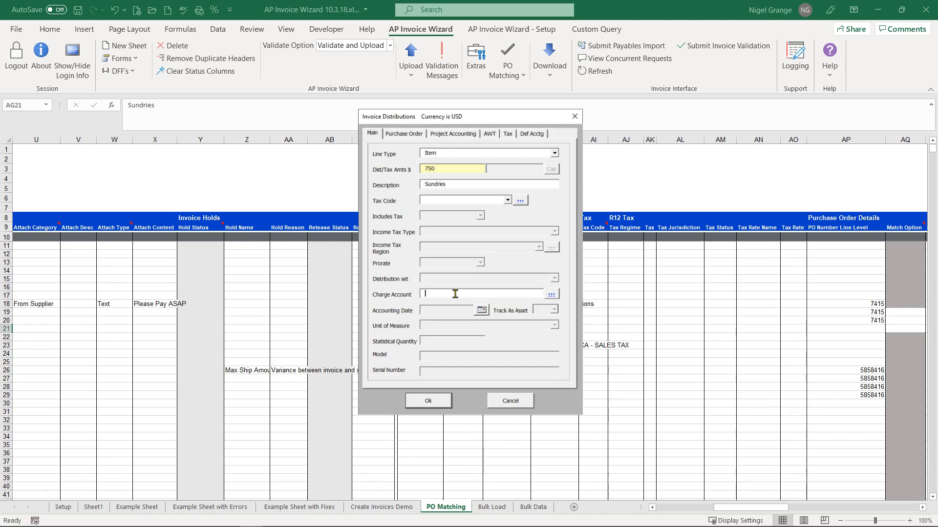
pyautogui.click(551, 294)
pyautogui.click(456, 233)
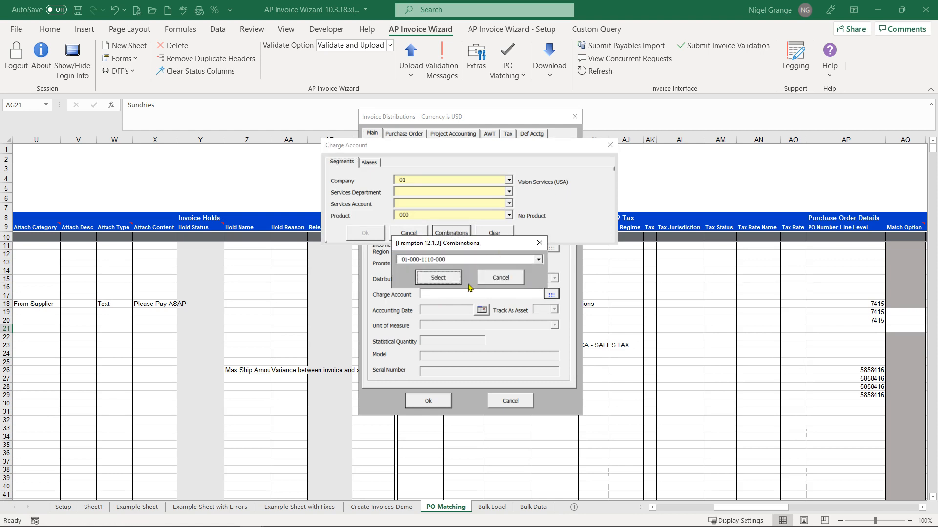
pyautogui.click(438, 277)
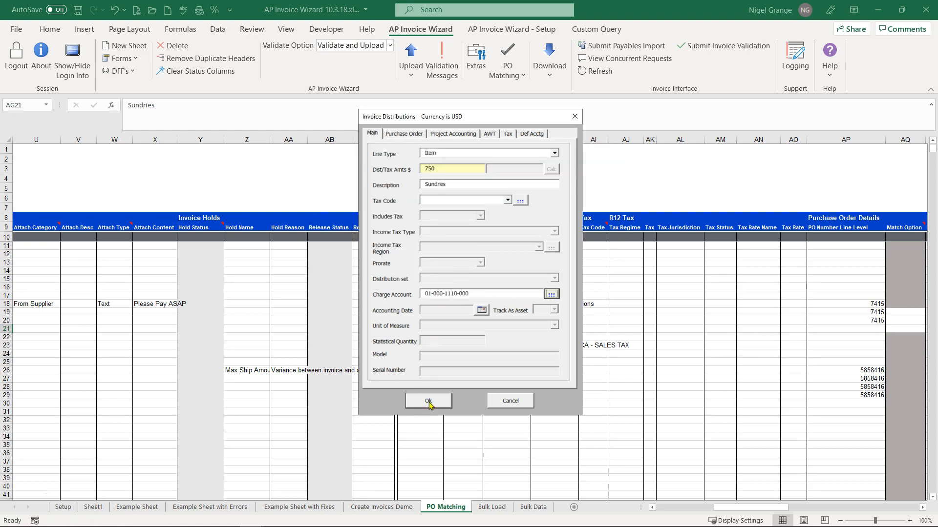
pyautogui.click(428, 401)
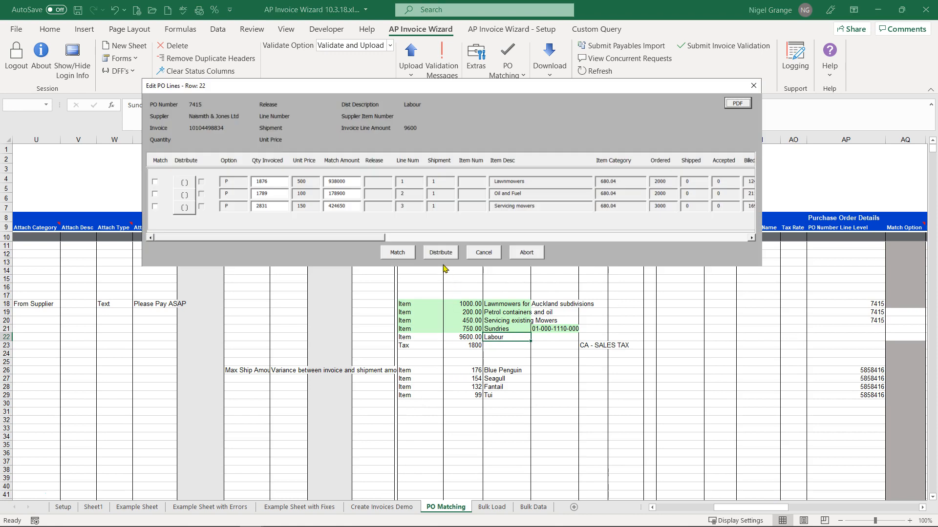
# Distribute the unmatched Labour line to another charge account combination chosen from the combinations list, and complete the invoice upload
pyautogui.click(440, 252)
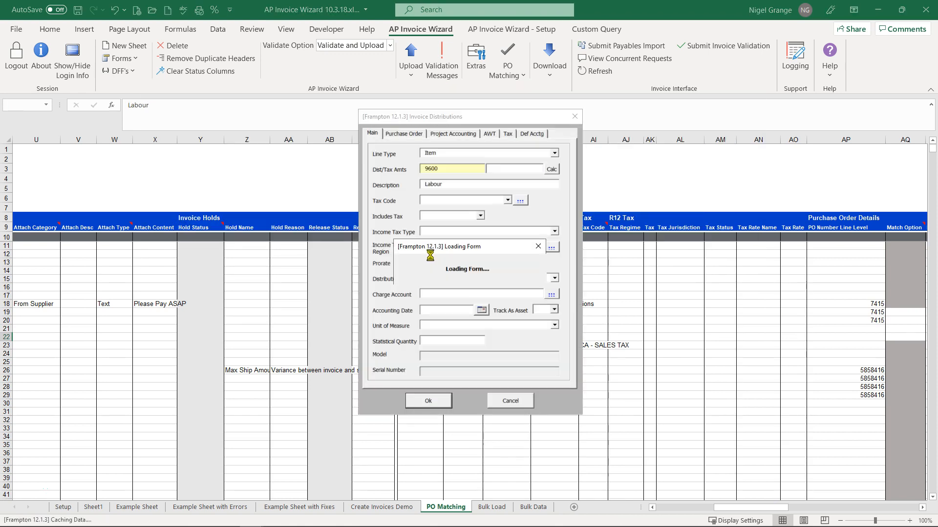
pyautogui.click(553, 296)
pyautogui.click(453, 233)
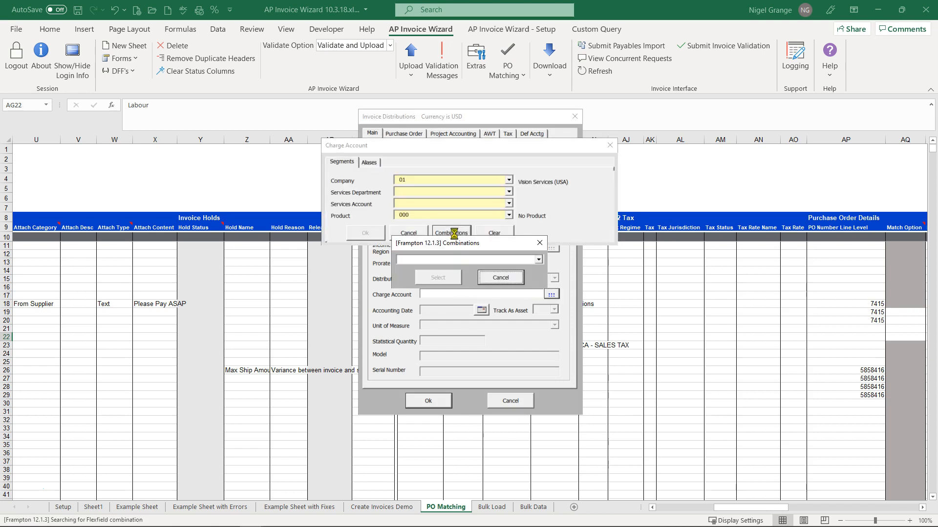
pyautogui.click(539, 259)
pyautogui.click(443, 396)
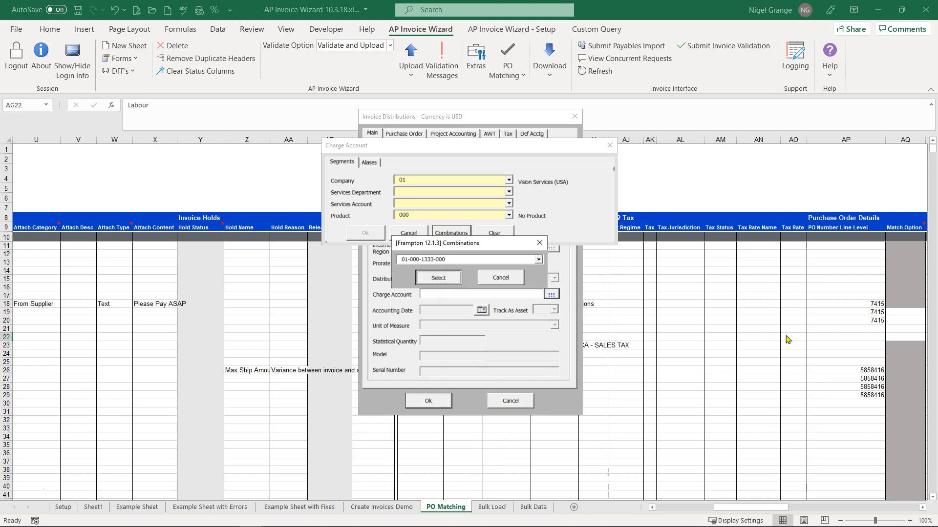
pyautogui.click(438, 278)
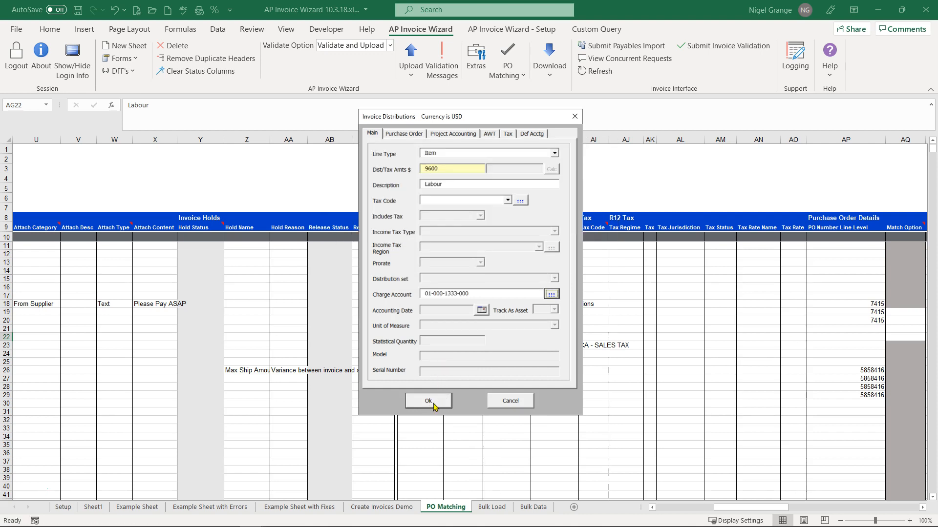
pyautogui.click(433, 404)
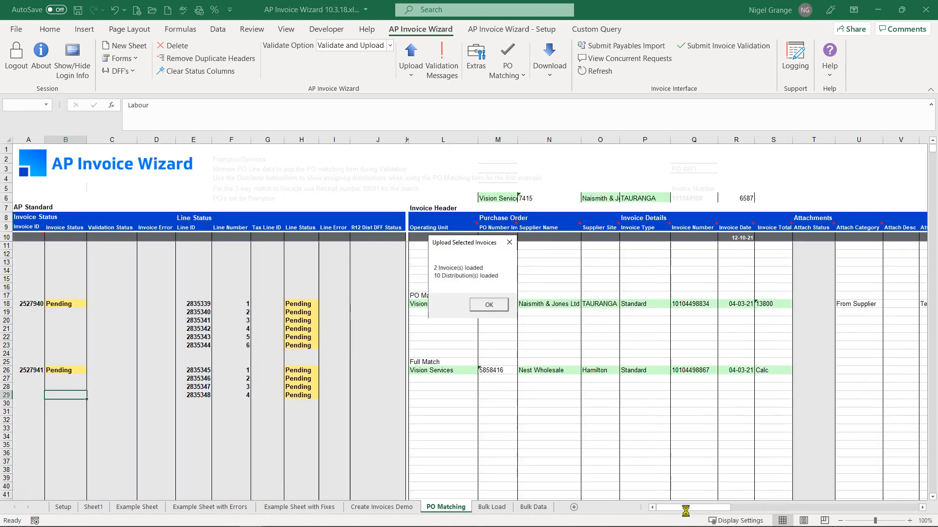
pyautogui.click(488, 304)
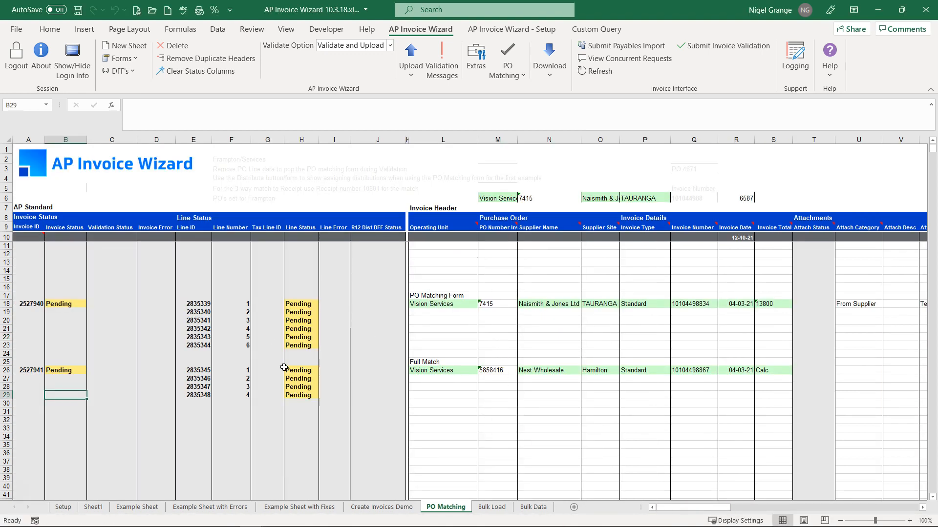
# Submit the payables import for the gateway batch SERVICES PO Matching 12-Oct-21
pyautogui.click(623, 47)
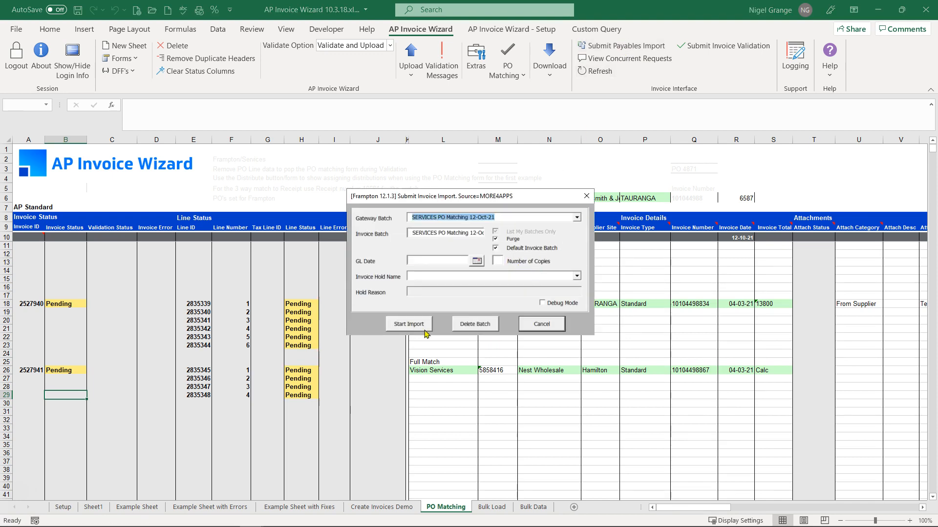
pyautogui.click(409, 324)
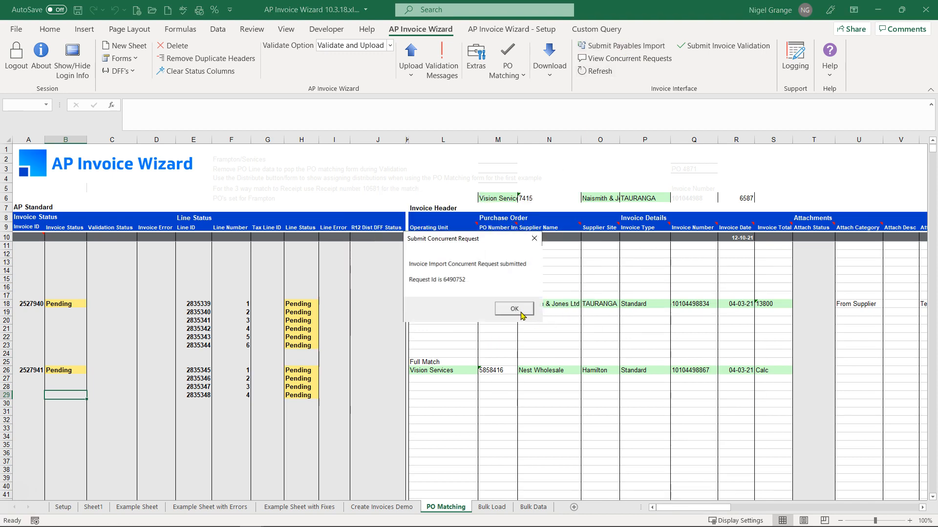
pyautogui.click(521, 313)
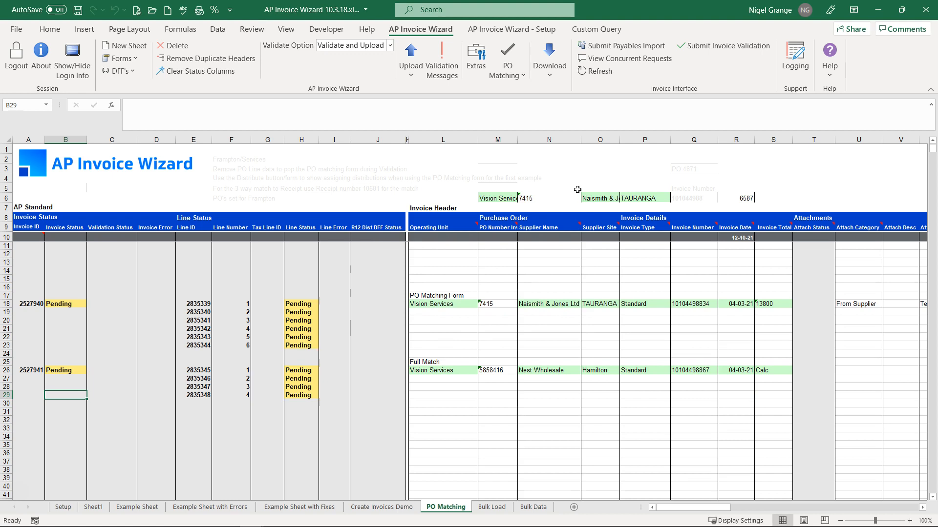
# Check the progress of the submitted invoice import in the concurrent requests list, refreshing it repeatedly
pyautogui.click(636, 59)
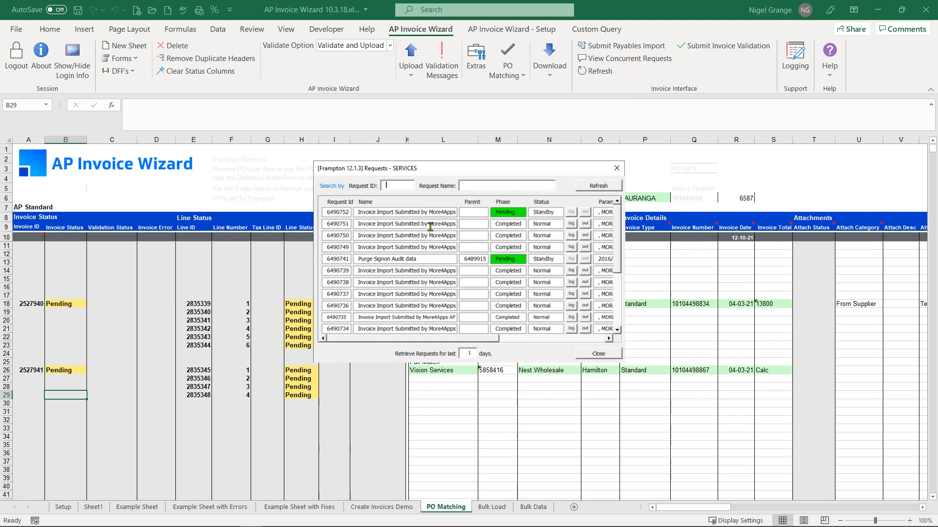
pyautogui.click(603, 188)
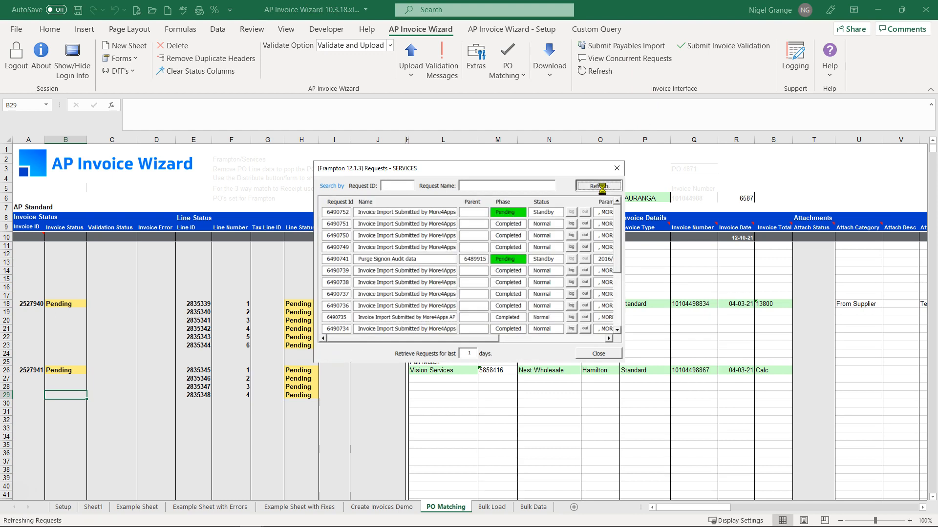
pyautogui.click(604, 186)
pyautogui.click(599, 186)
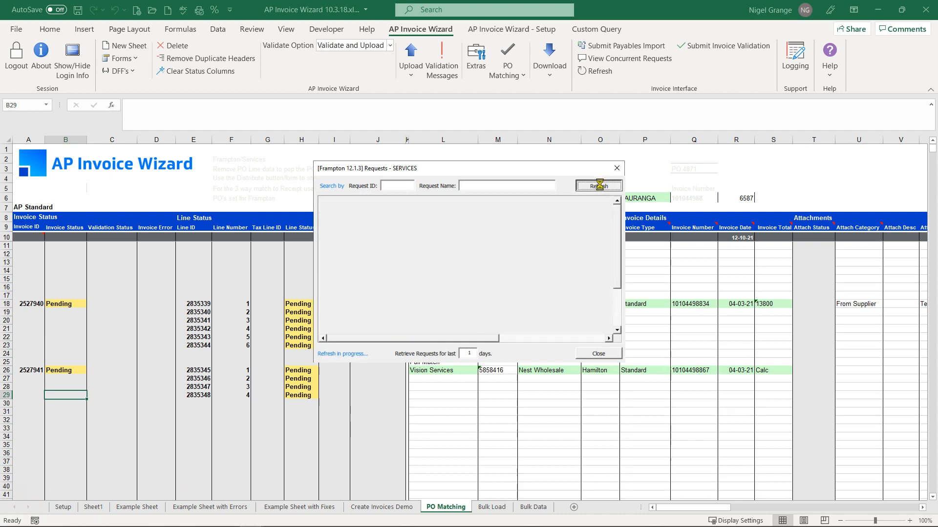
pyautogui.click(601, 354)
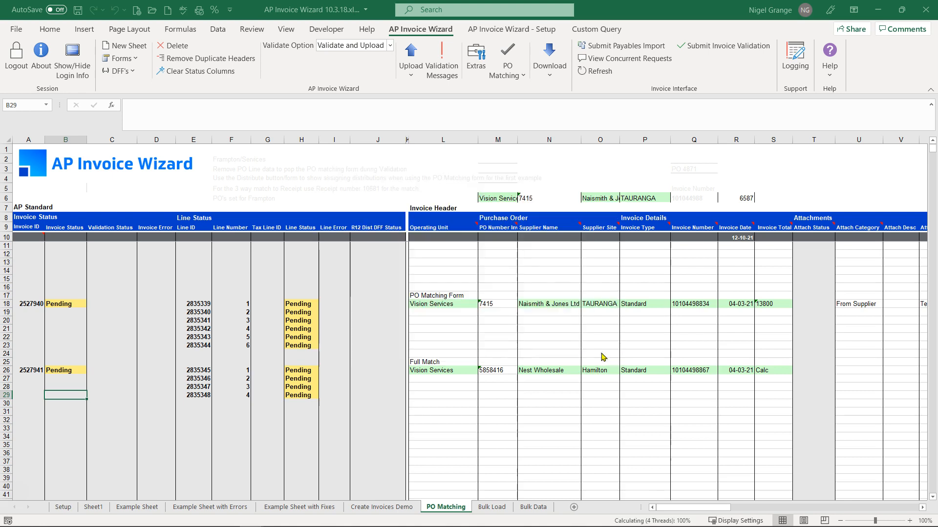
# Refresh the invoice statuses, loading attachments and holds but not hold releases, and review the processed invoice lines
pyautogui.click(595, 73)
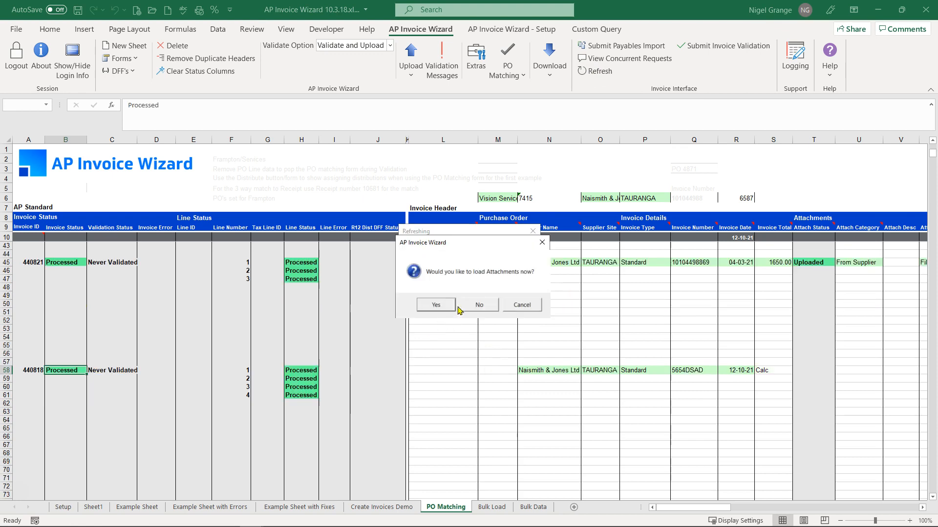
pyautogui.click(434, 306)
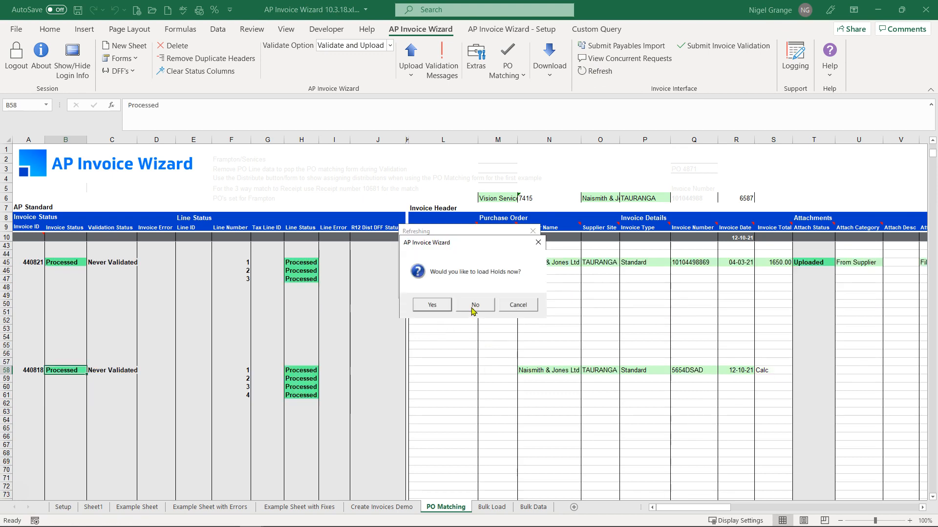
pyautogui.click(432, 305)
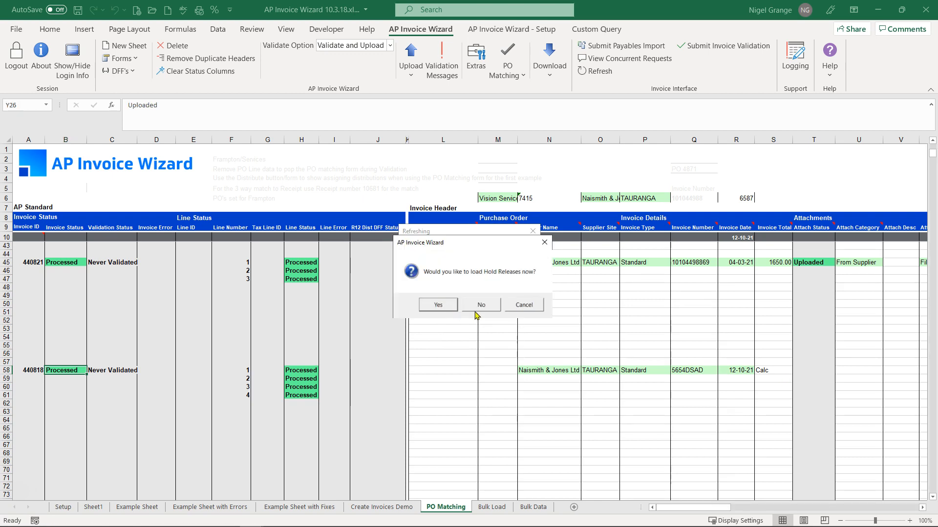
pyautogui.click(481, 305)
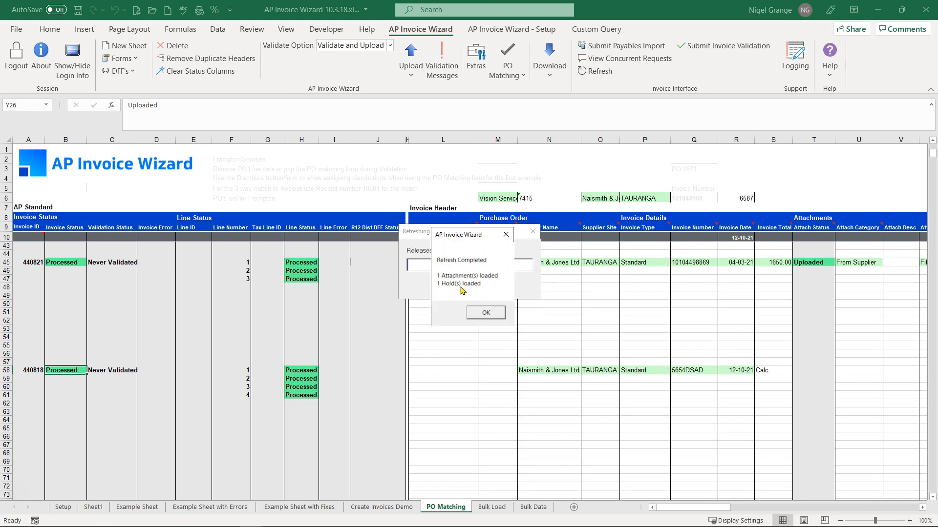
pyautogui.click(486, 313)
pyautogui.moveTo(684, 508); pyautogui.dragTo(765, 510)
pyautogui.moveTo(442, 303); pyautogui.dragTo(721, 413)
pyautogui.moveTo(757, 511); pyautogui.dragTo(672, 509)
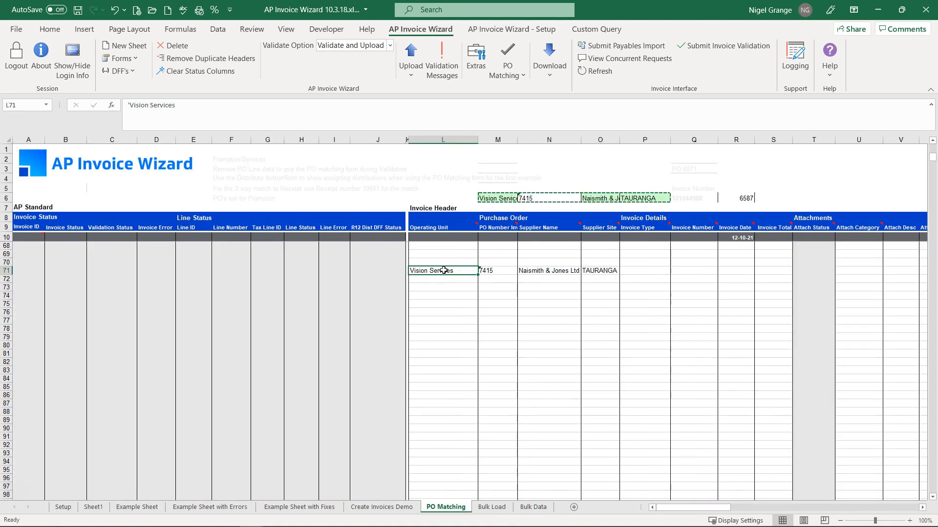
# Download the PO details by sheet for the invoice header in row 71 and review the downloaded lines' amounts and purchase order details
pyautogui.click(517, 79)
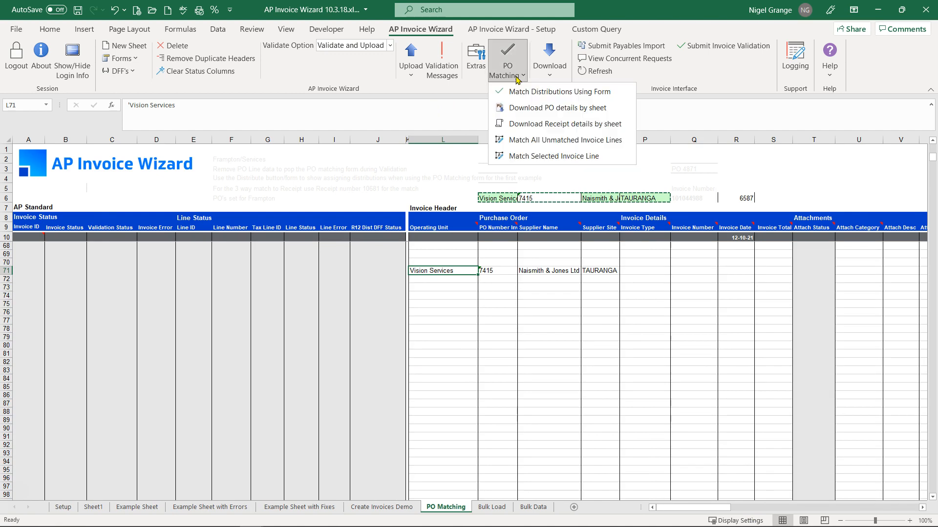
pyautogui.click(528, 108)
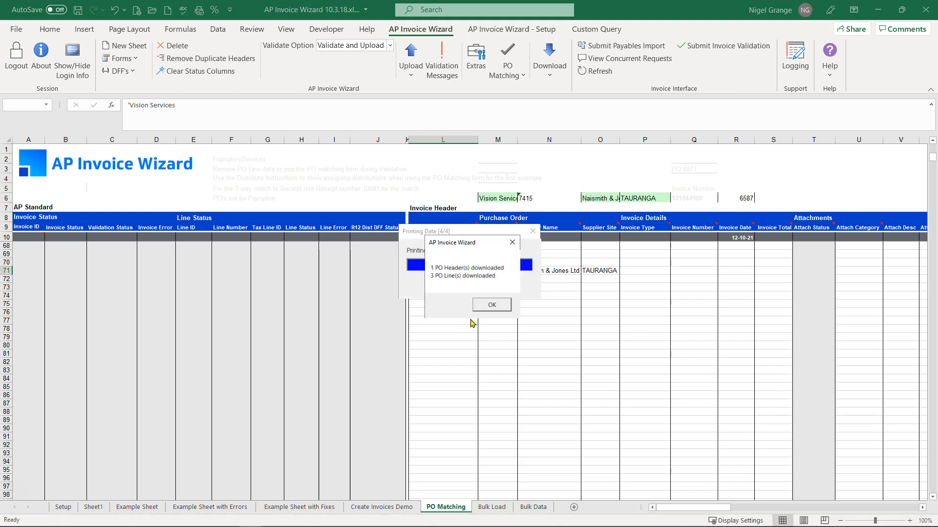
pyautogui.click(490, 306)
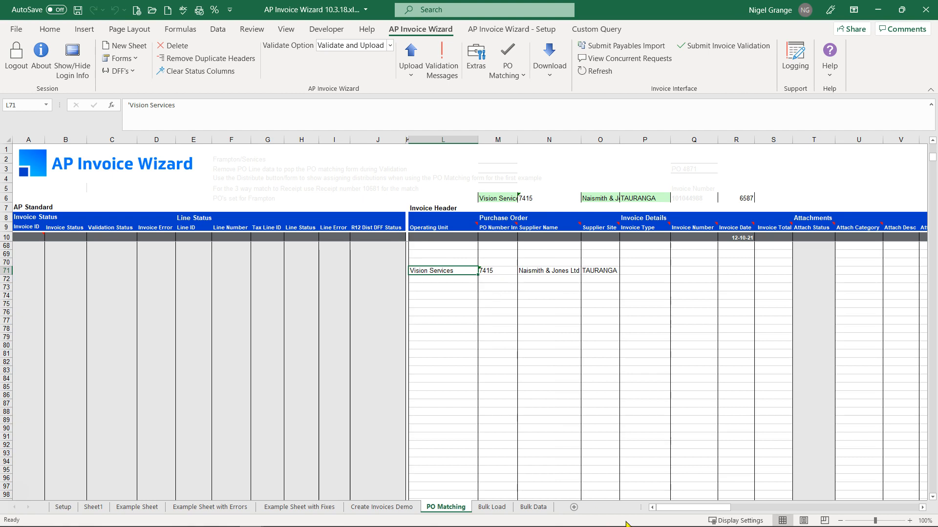
pyautogui.click(648, 269)
pyautogui.moveTo(673, 508); pyautogui.dragTo(739, 512)
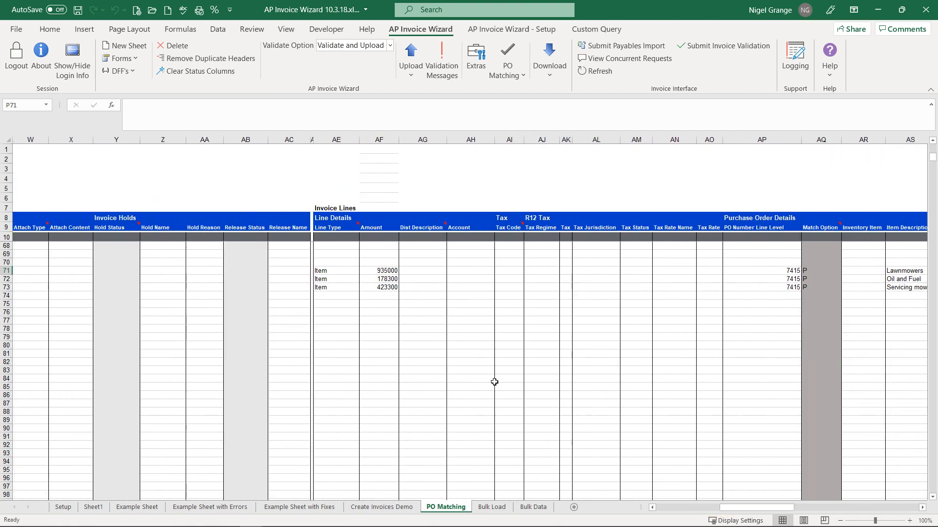
pyautogui.click(373, 271)
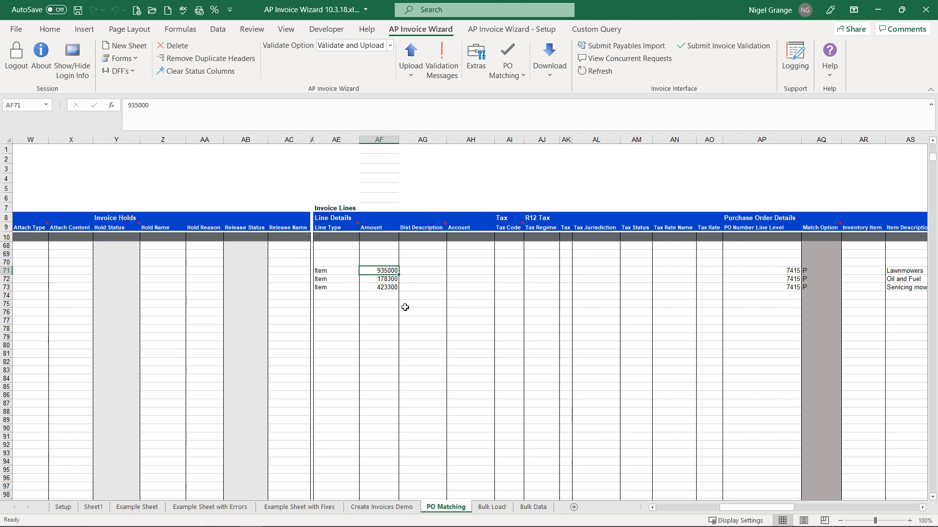
pyautogui.moveTo(730, 509); pyautogui.dragTo(783, 515)
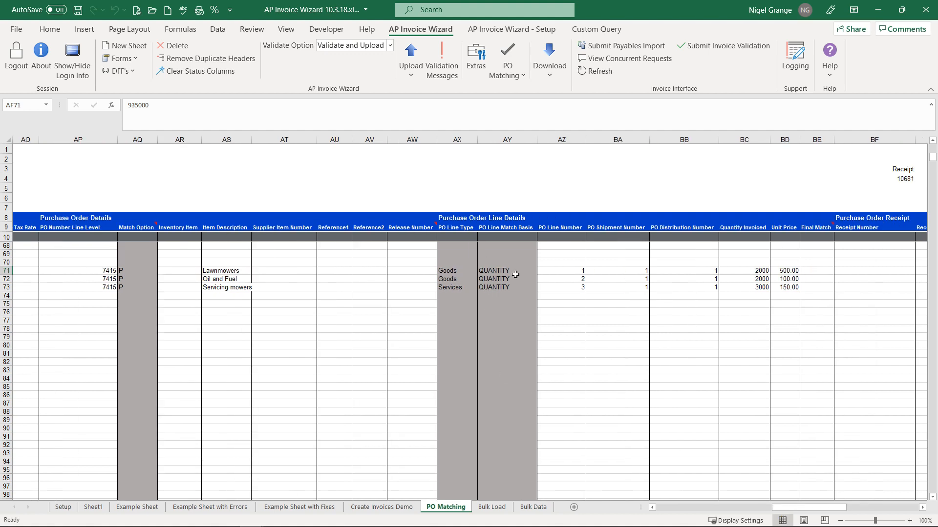
# Open the invoice header form from the invoice type cell in row 71, check its PO number, and cancel the form
pyautogui.moveTo(809, 512); pyautogui.dragTo(698, 516)
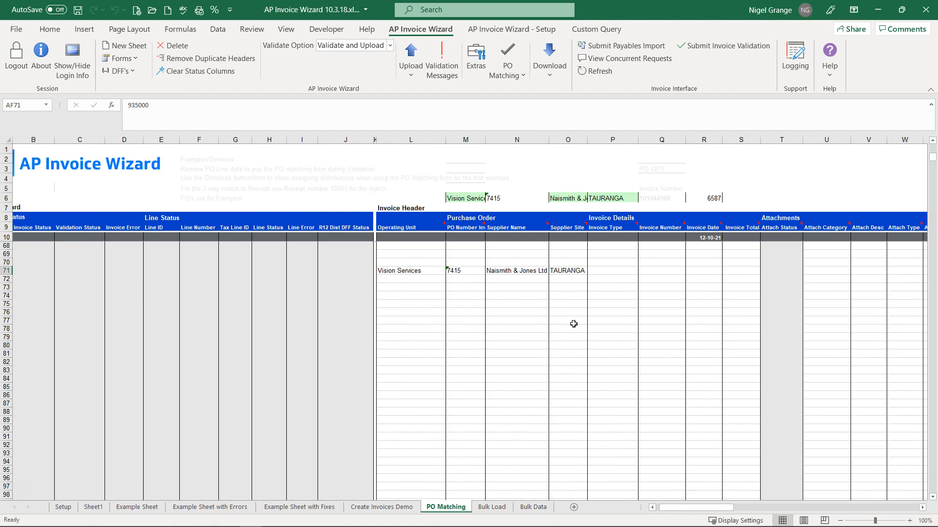
pyautogui.click(612, 270)
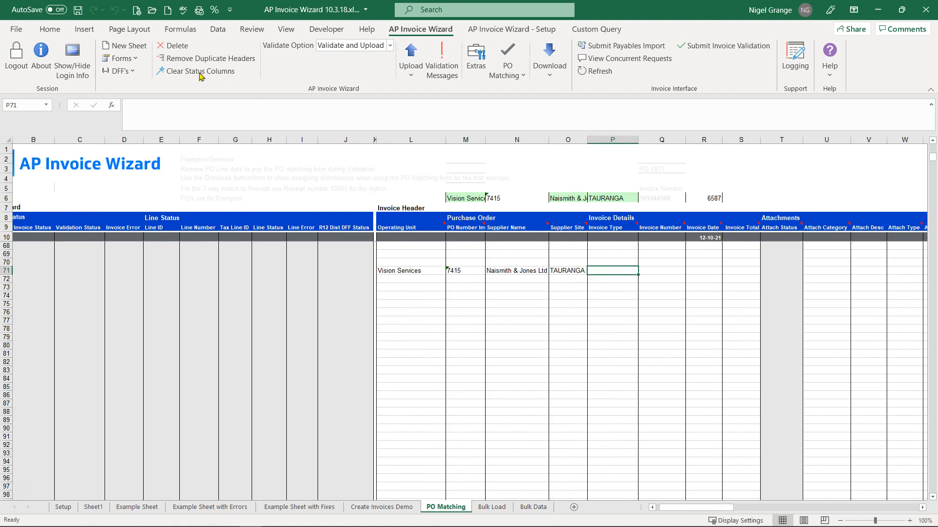
pyautogui.doubleClick(620, 270)
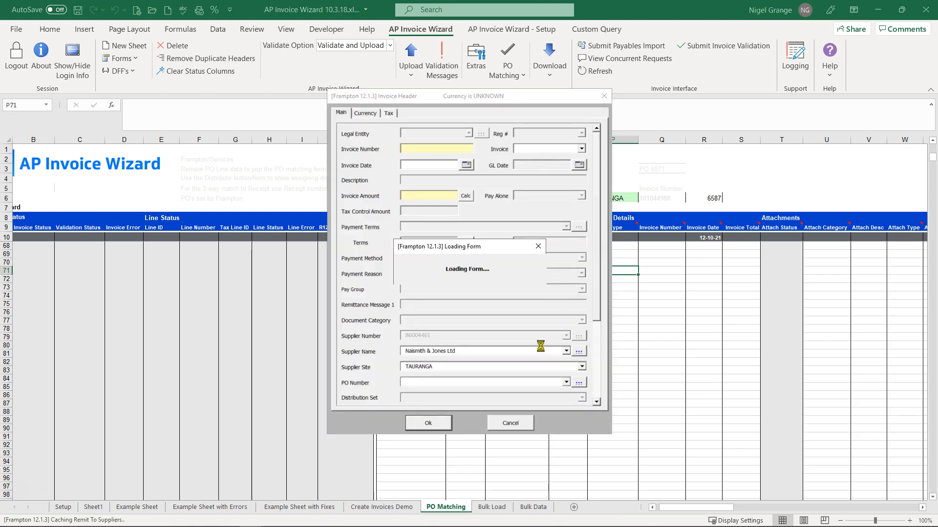
pyautogui.click(429, 147)
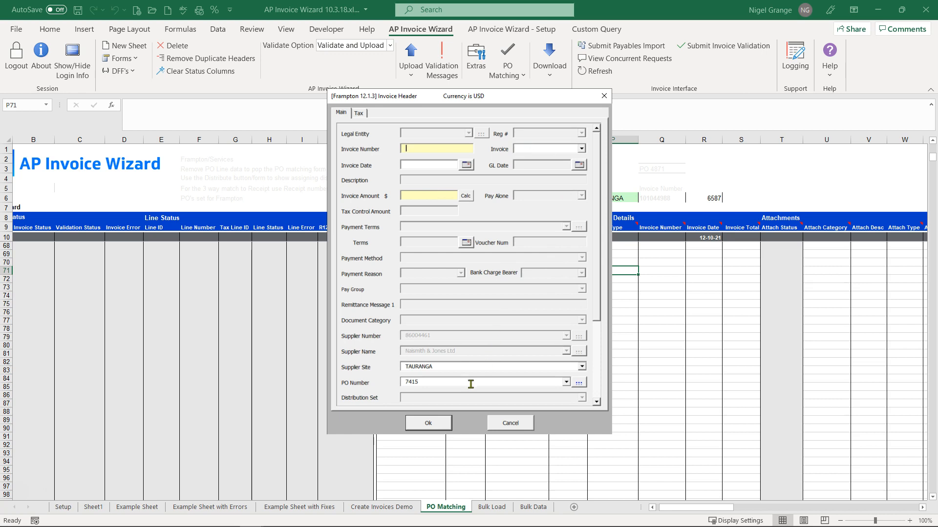
pyautogui.click(510, 423)
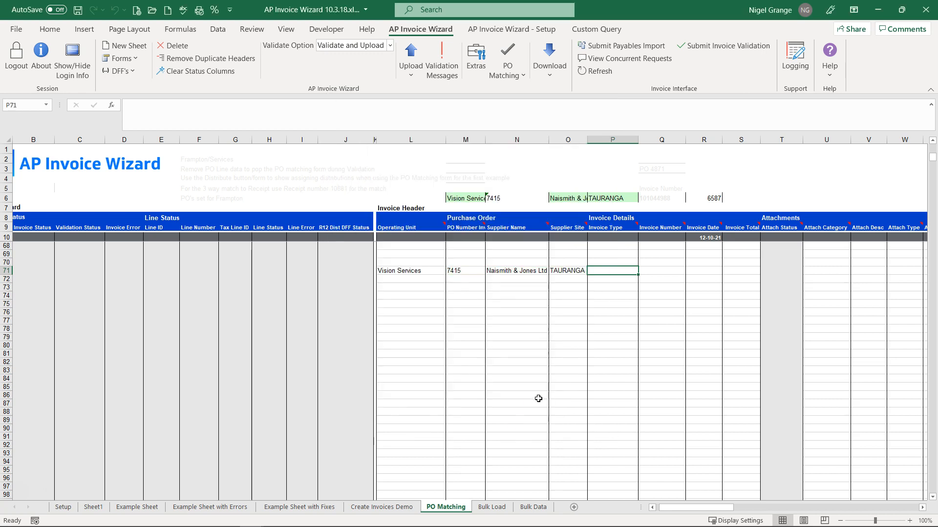
# Start matching distributions using the form, retrieve the supplier's PO numbers, and search for the purchase order noted in cell R6
pyautogui.click(507, 64)
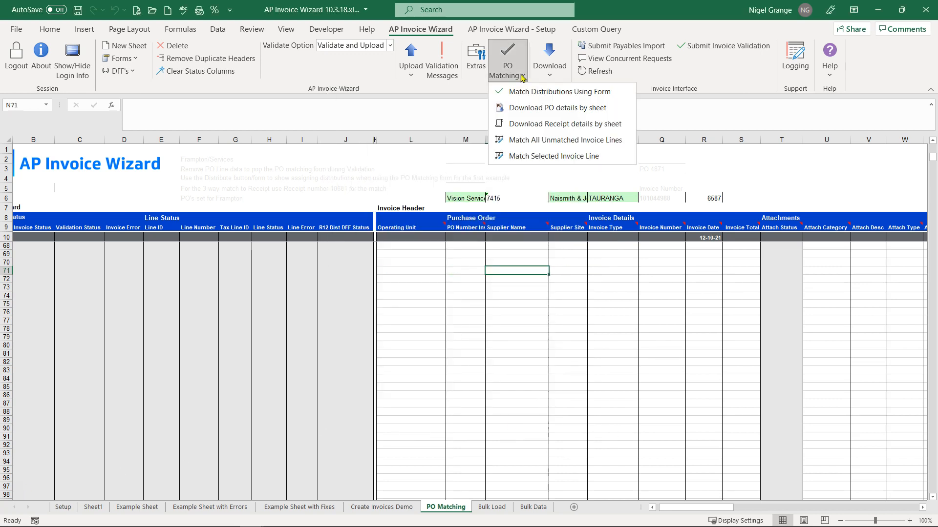
pyautogui.click(534, 93)
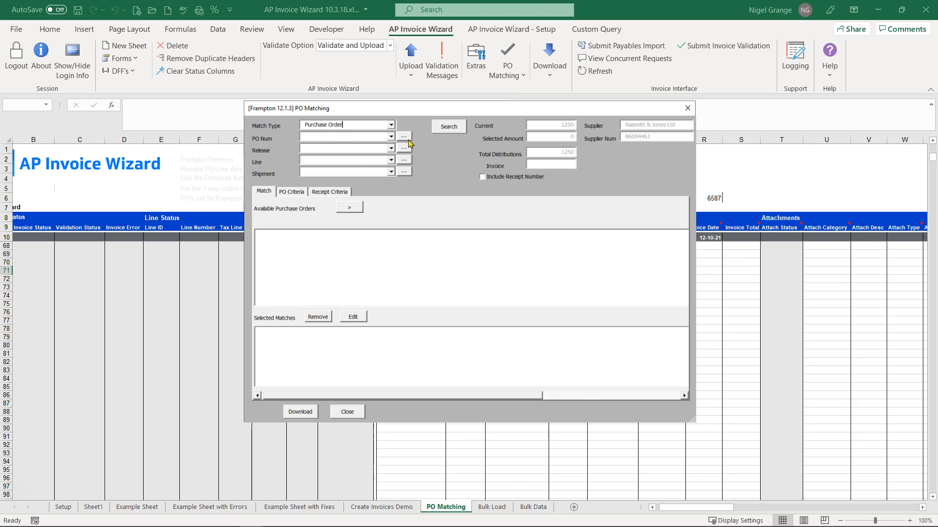
pyautogui.click(403, 138)
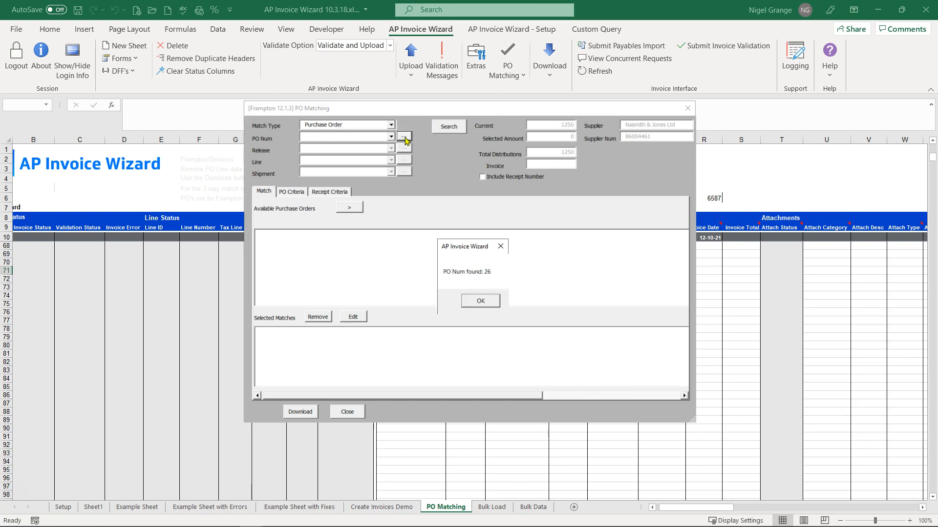
pyautogui.click(482, 304)
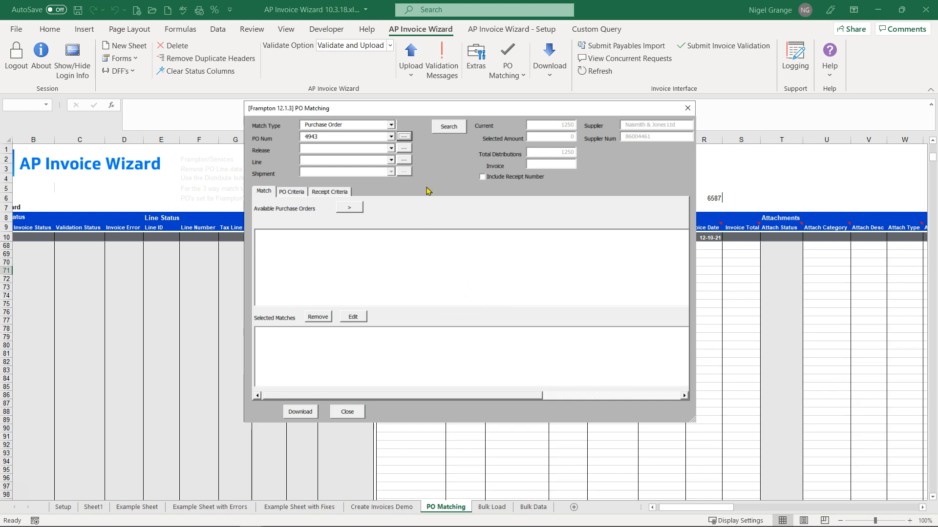
pyautogui.click(391, 137)
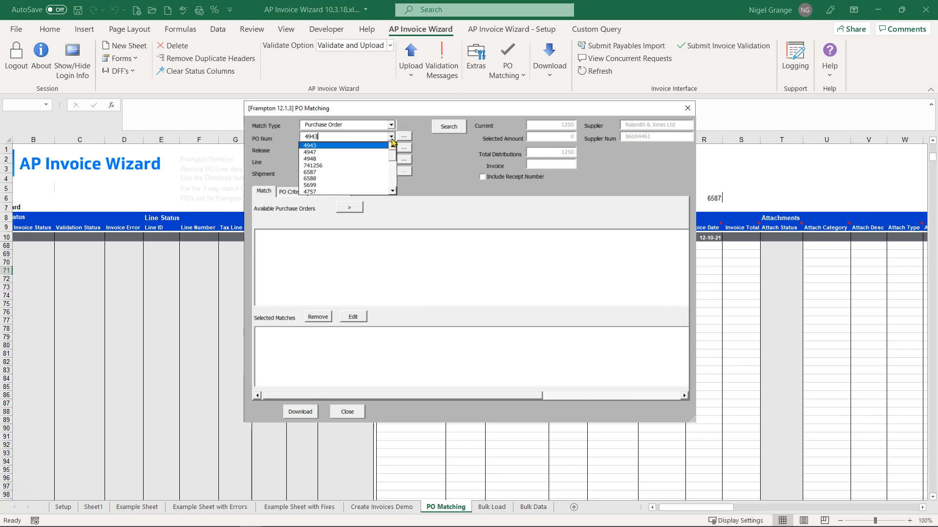
pyautogui.click(367, 173)
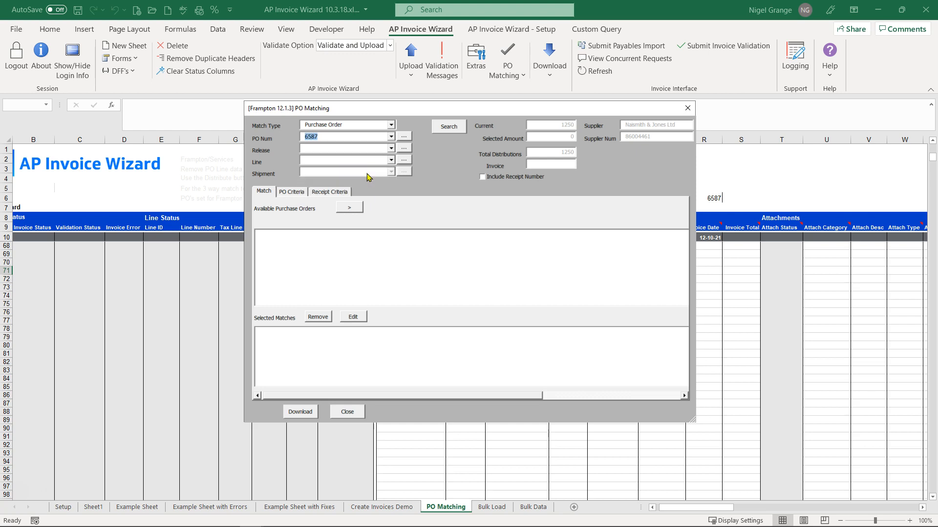
pyautogui.click(448, 128)
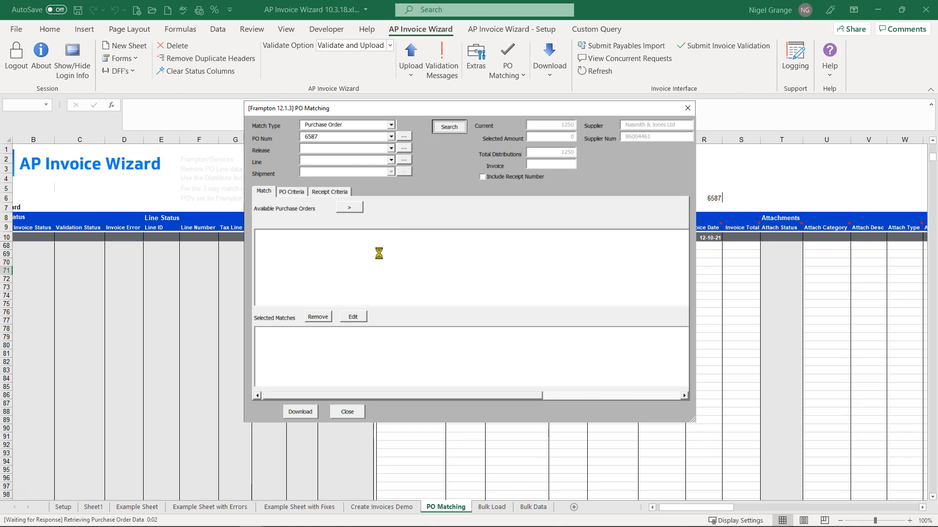
pyautogui.click(495, 302)
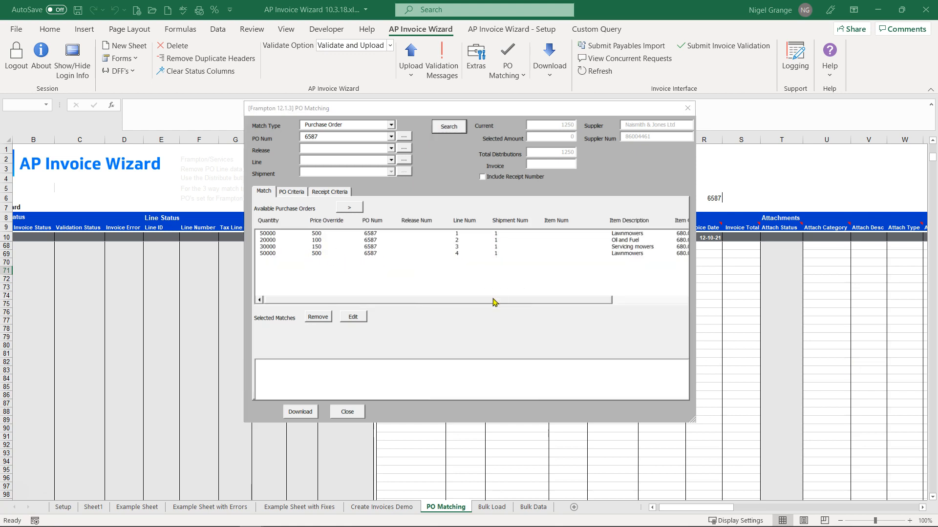
# Add all four available purchase order lines to the selected matches and download them to the sheet
pyautogui.click(274, 233)
pyautogui.click(274, 240)
pyautogui.click(275, 235)
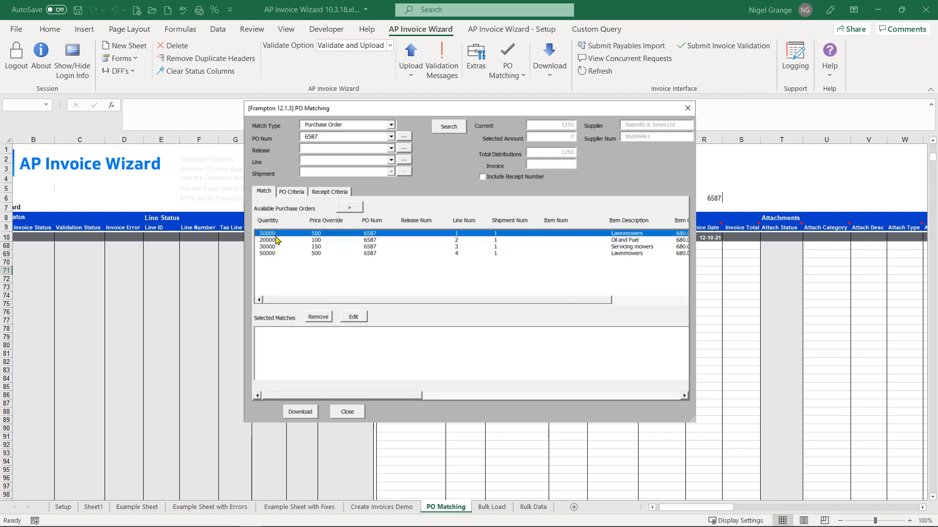
pyautogui.keyDown('shift'); pyautogui.click(274, 247); pyautogui.keyUp('shift')
pyautogui.keyDown('shift'); pyautogui.click(270, 254); pyautogui.keyUp('shift')
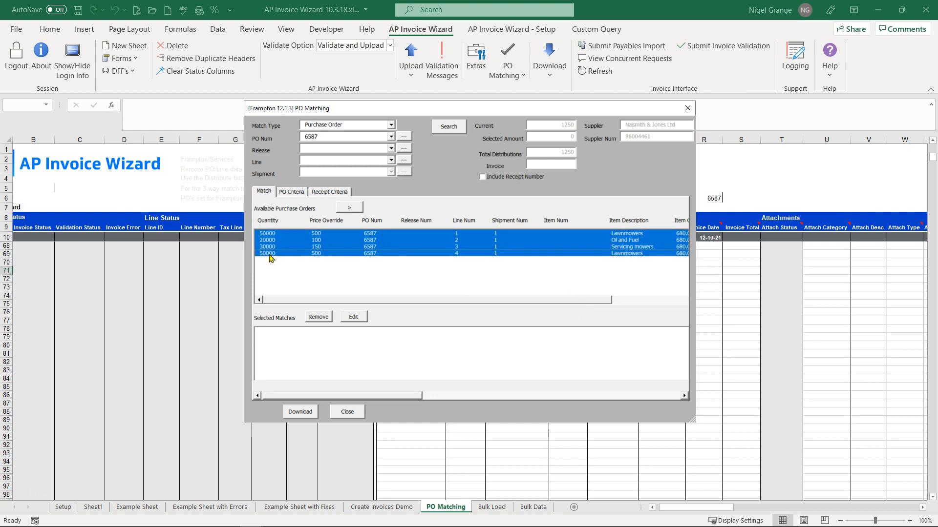
pyautogui.click(350, 209)
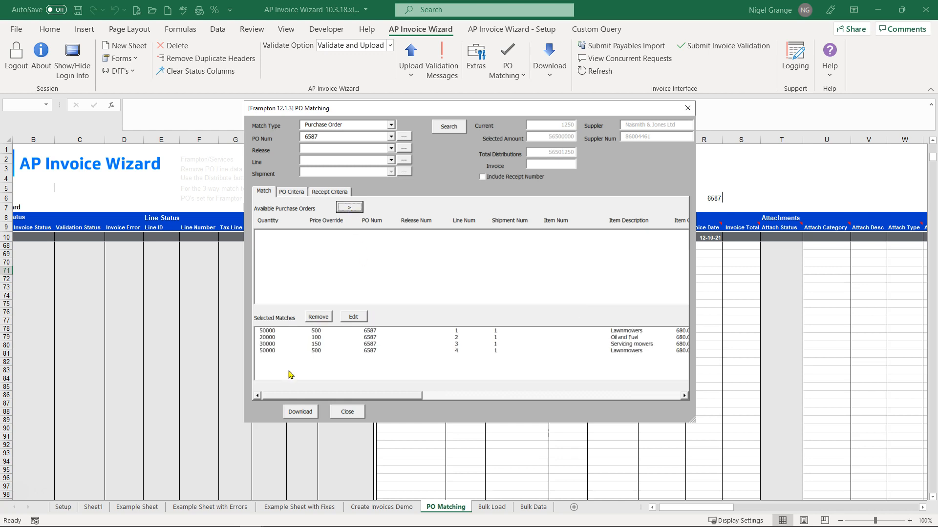
pyautogui.click(301, 413)
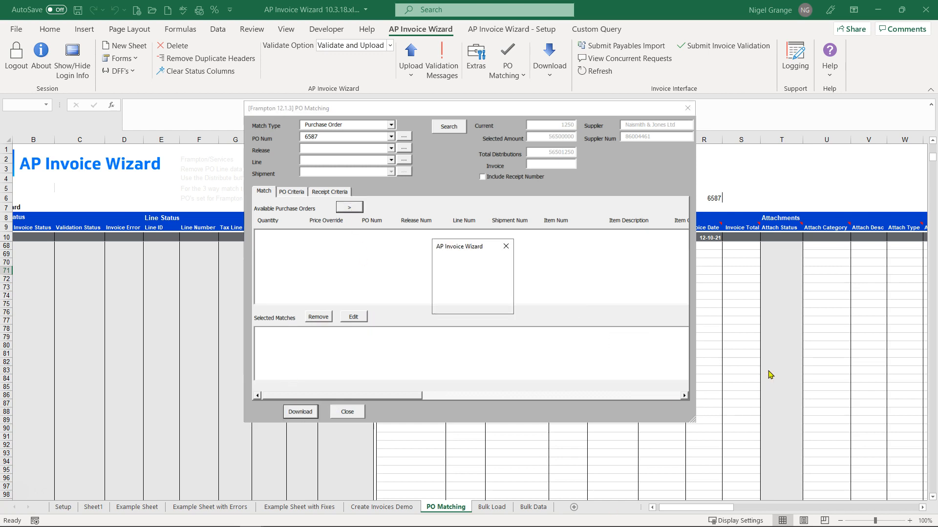
pyautogui.click(487, 302)
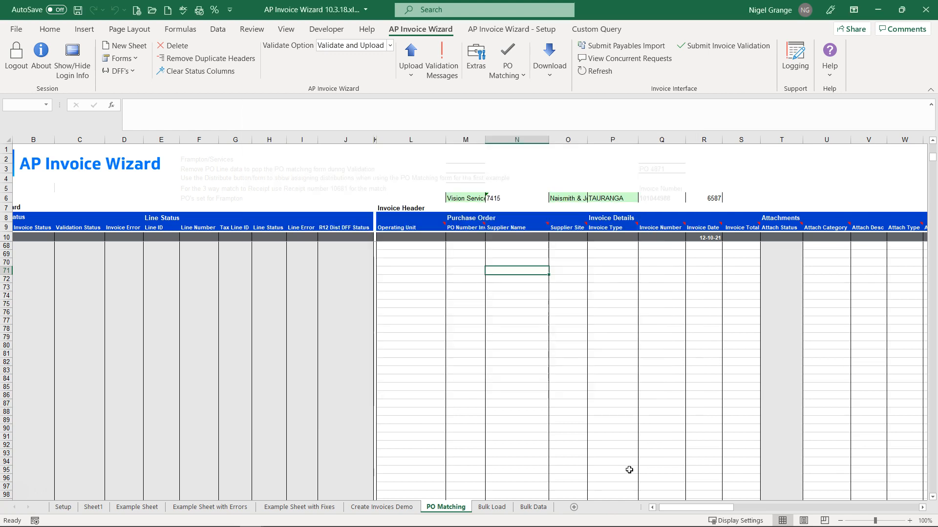
# Download the receipt details by sheet for the receipt number in cell BF65
pyautogui.moveTo(723, 507); pyautogui.dragTo(628, 507)
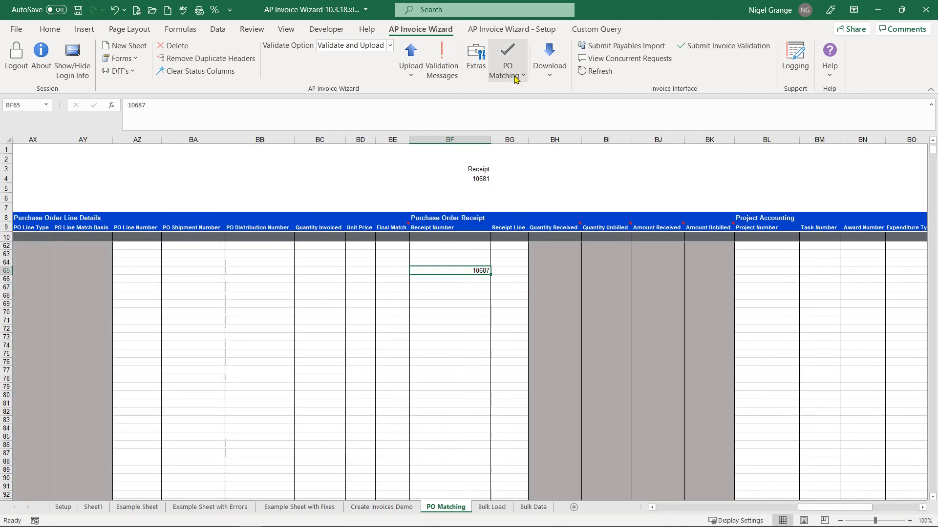
pyautogui.click(515, 78)
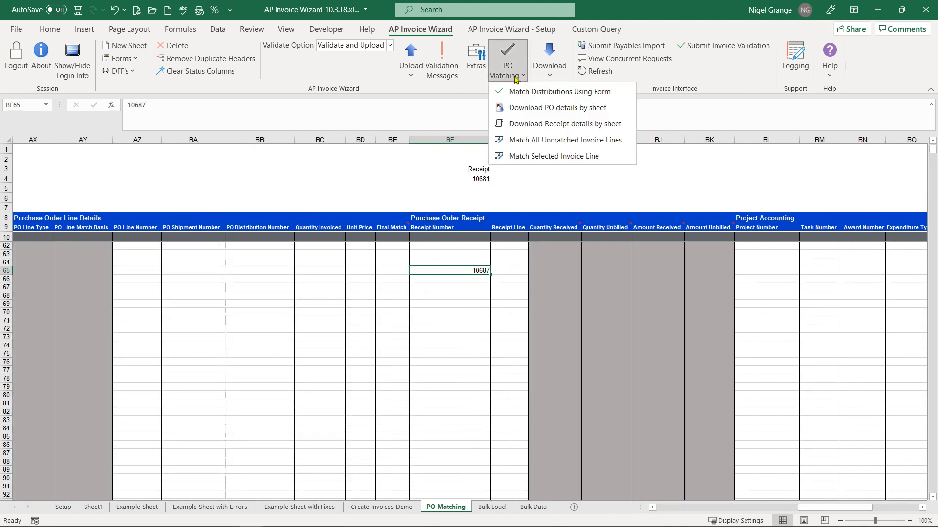
pyautogui.click(531, 125)
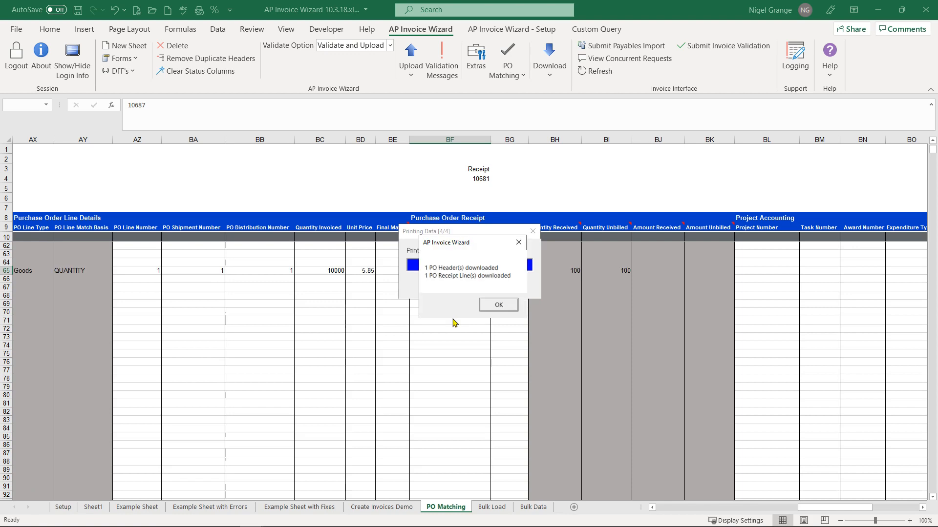
pyautogui.click(506, 306)
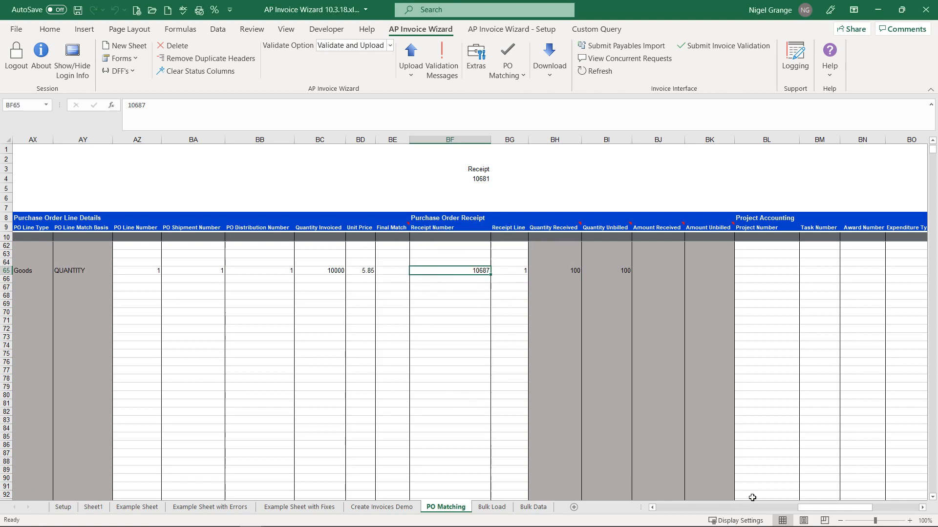
# Match the selected invoice line for the invoice in row 65
pyautogui.moveTo(808, 510); pyautogui.dragTo(688, 522)
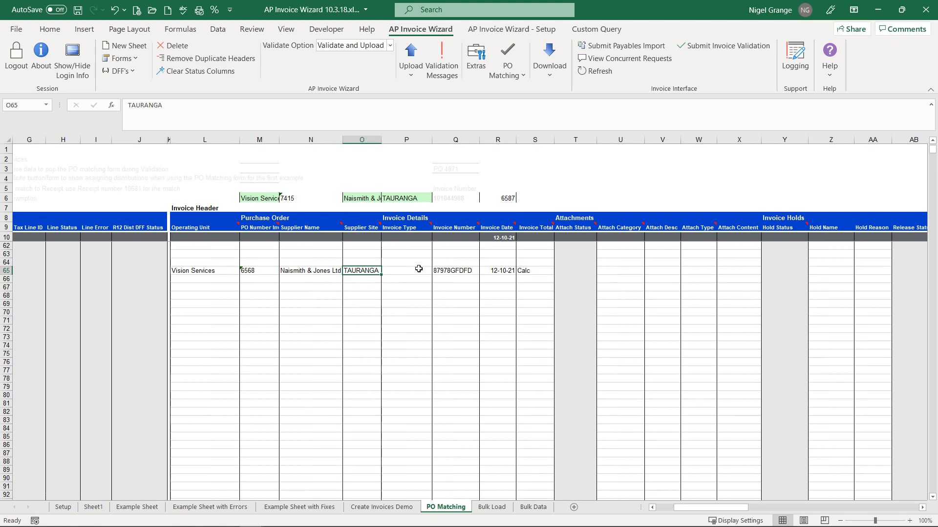
pyautogui.click(395, 266)
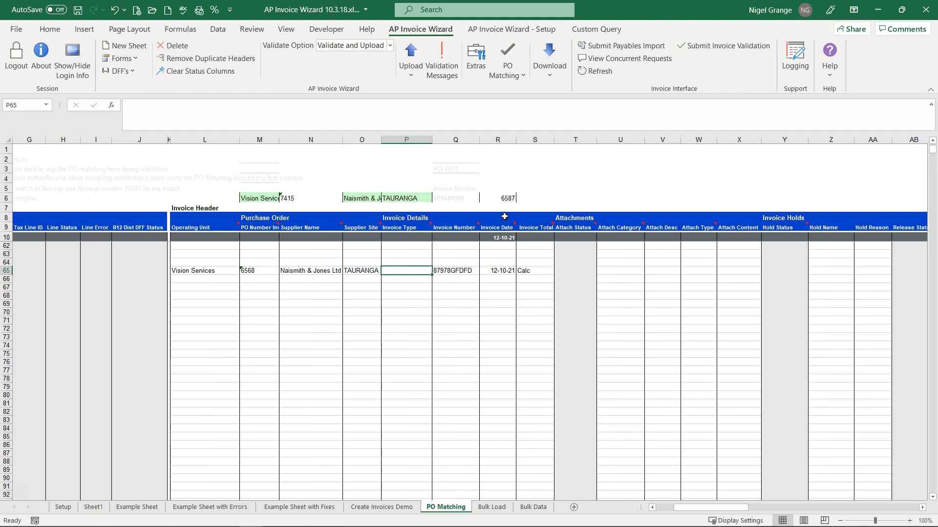
pyautogui.click(516, 80)
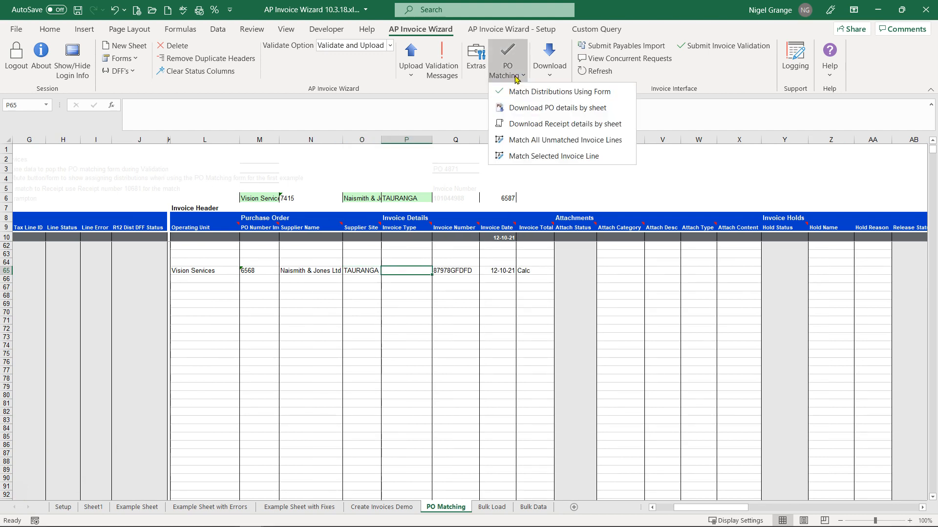
pyautogui.click(550, 157)
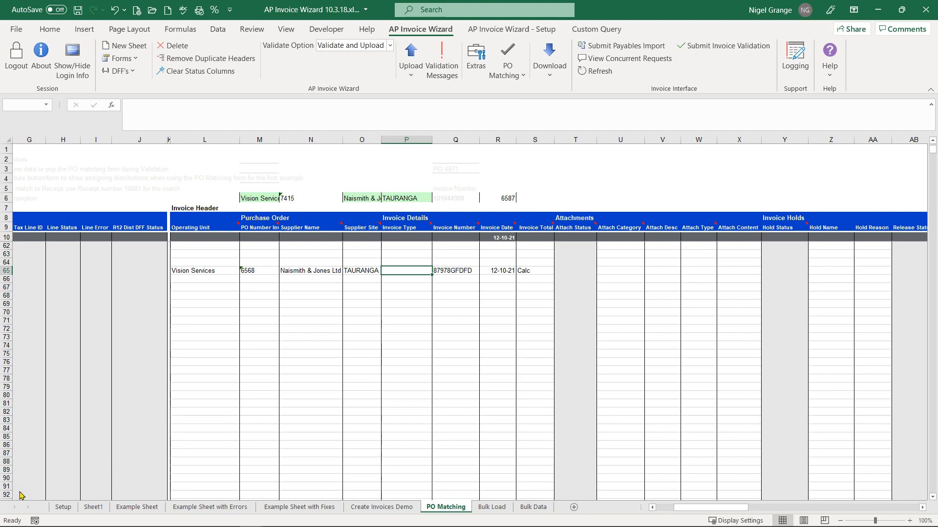
pyautogui.click(305, 331)
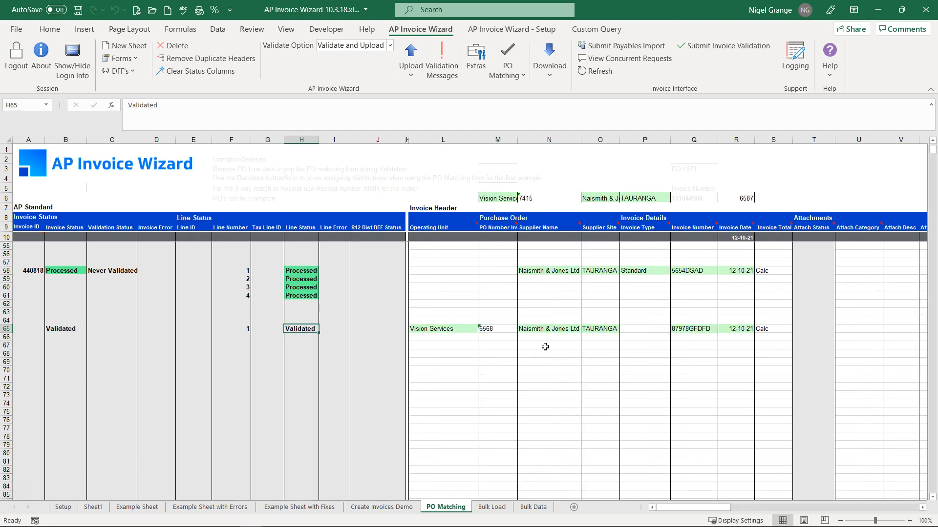
# Upload the selected invoice in row 65 with the Validate and Upload option
pyautogui.click(411, 71)
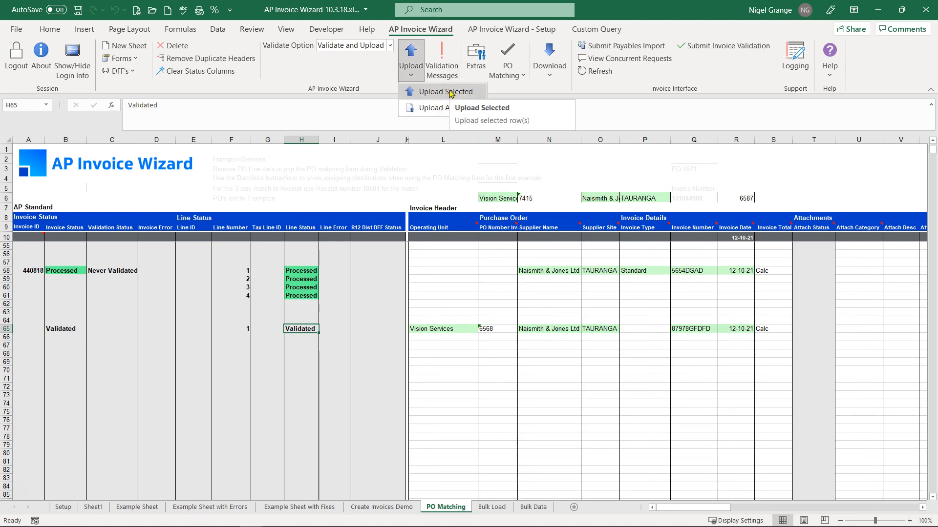
pyautogui.click(449, 92)
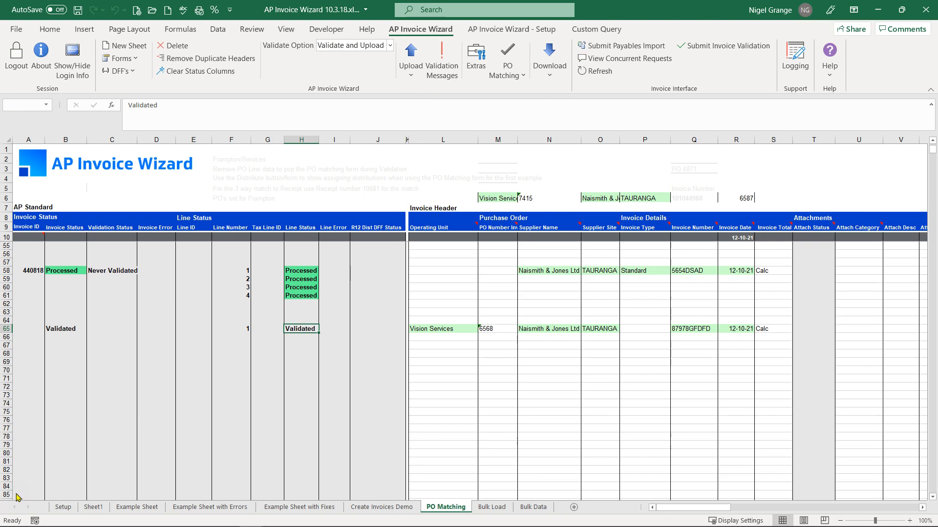
pyautogui.click(485, 309)
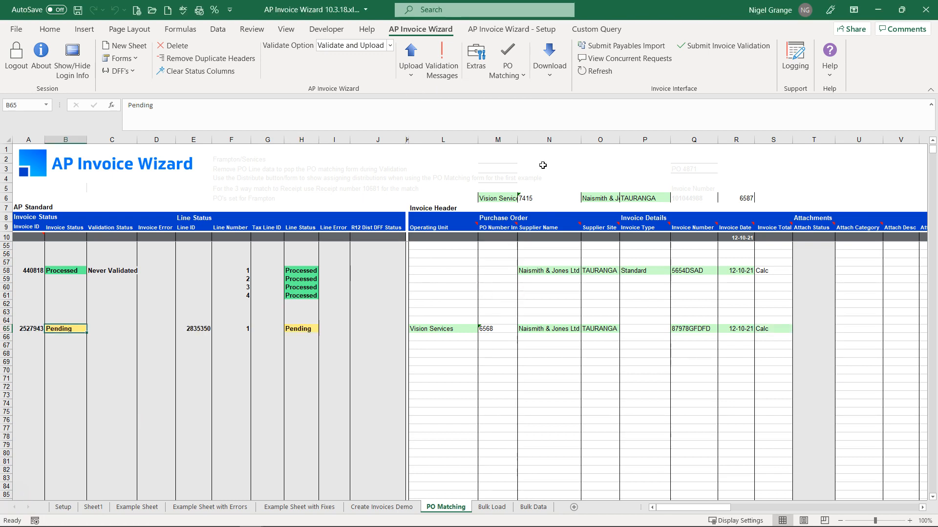
# Submit the payables import of the newly uploaded invoice for the gateway batch SERVICES PO Matching 12-Oct-21
pyautogui.click(592, 46)
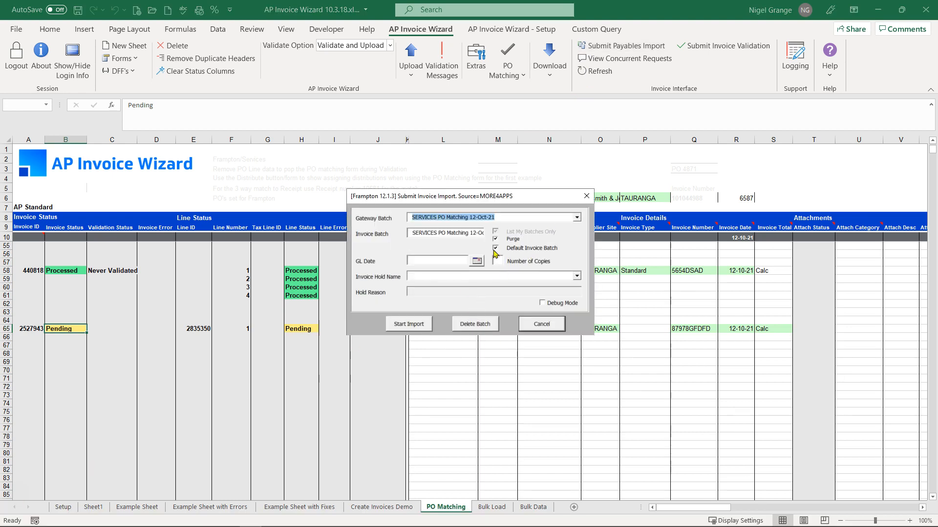
pyautogui.click(408, 324)
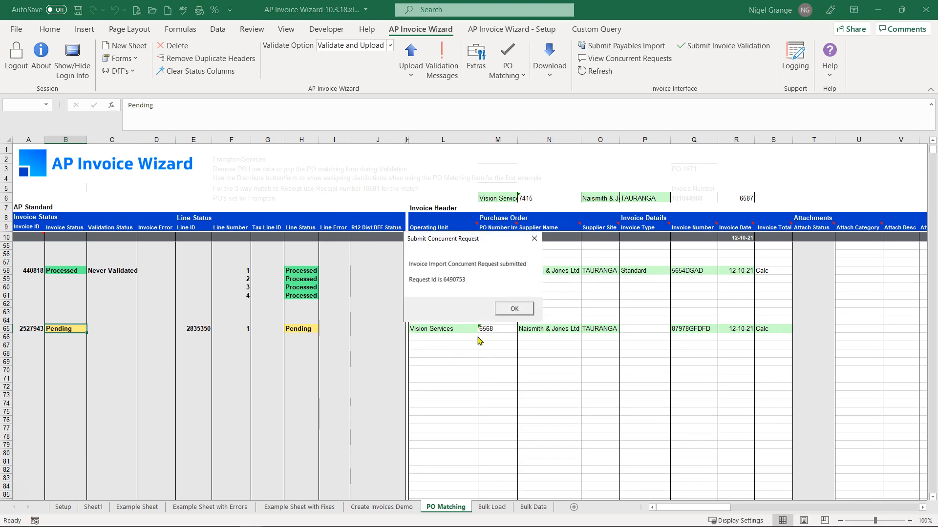
pyautogui.click(515, 309)
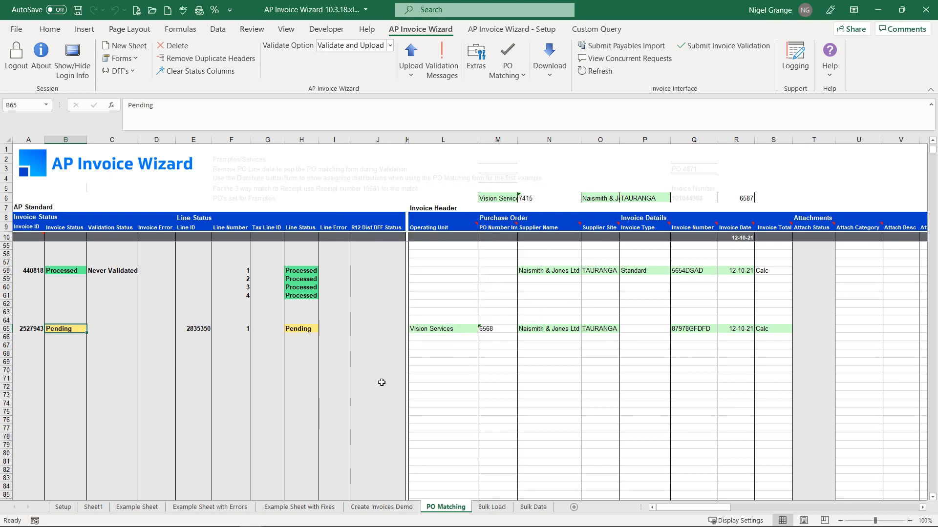
# Check the progress of the submitted invoice import in the concurrent requests list, refreshing it several times, and close the list
pyautogui.click(617, 58)
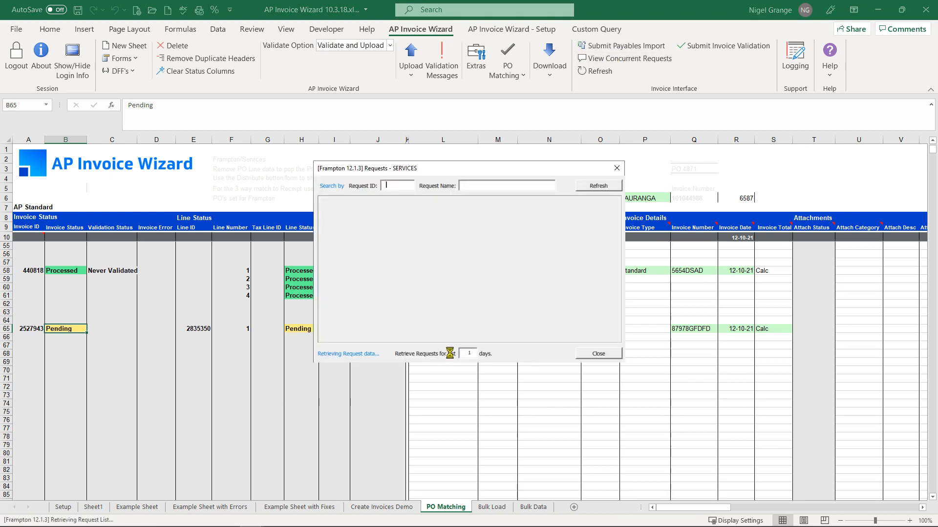
pyautogui.click(597, 186)
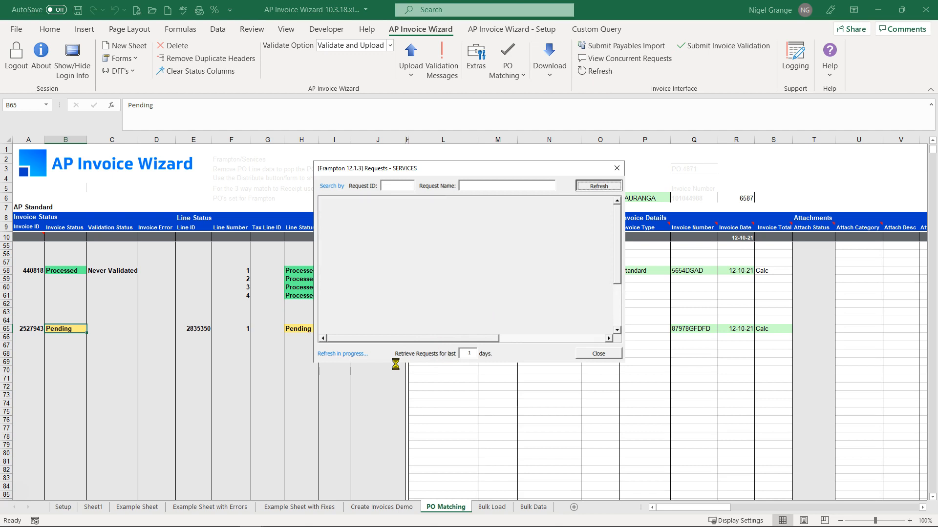
pyautogui.click(598, 185)
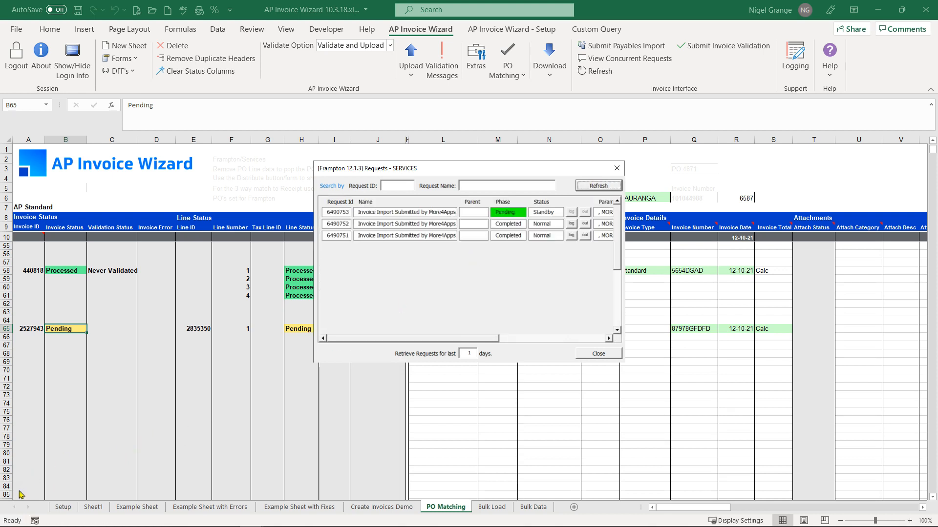
pyautogui.click(598, 186)
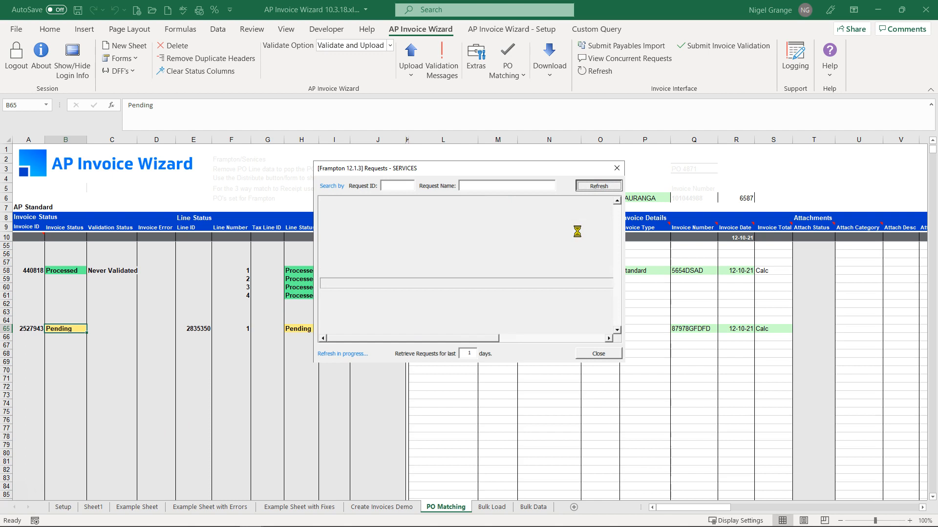
pyautogui.click(599, 354)
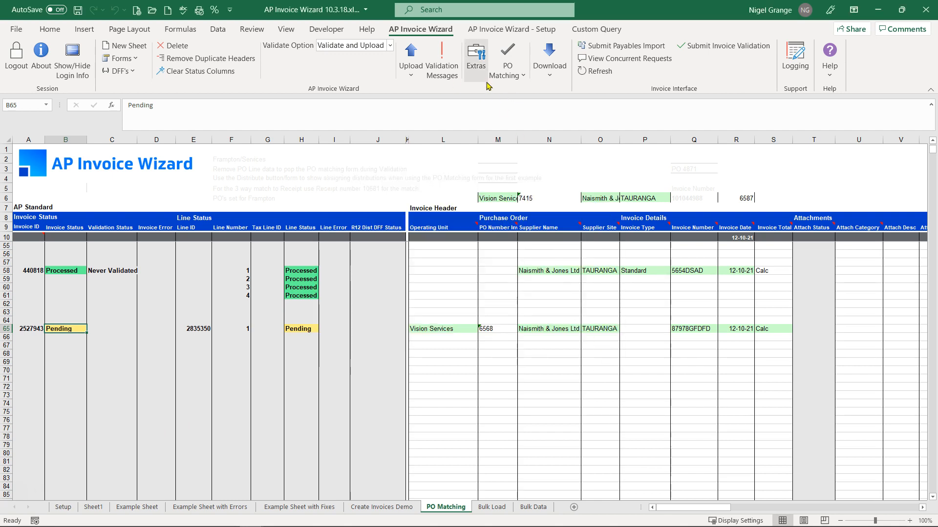
# Refresh the invoice statuses on the PO Matching sheet from Oracle without loading attachments
pyautogui.click(593, 71)
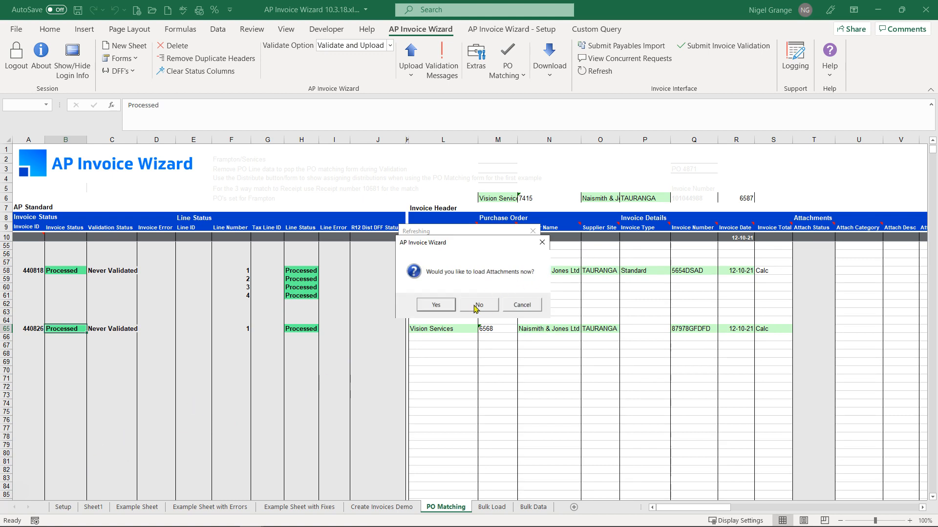
pyautogui.click(534, 307)
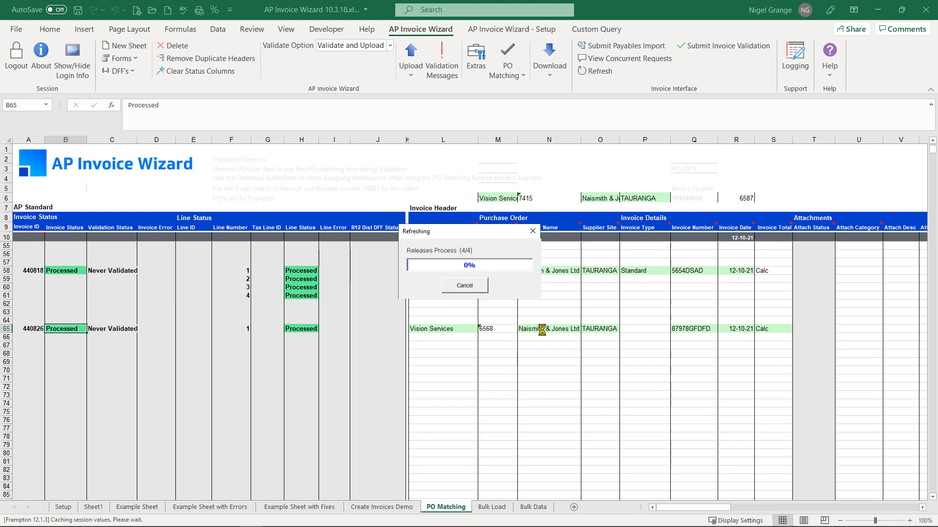
pyautogui.click(490, 307)
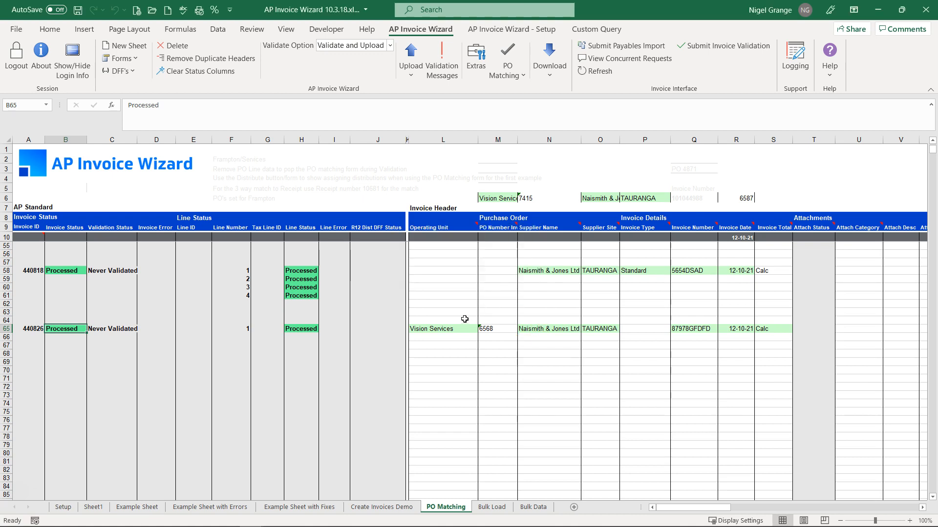